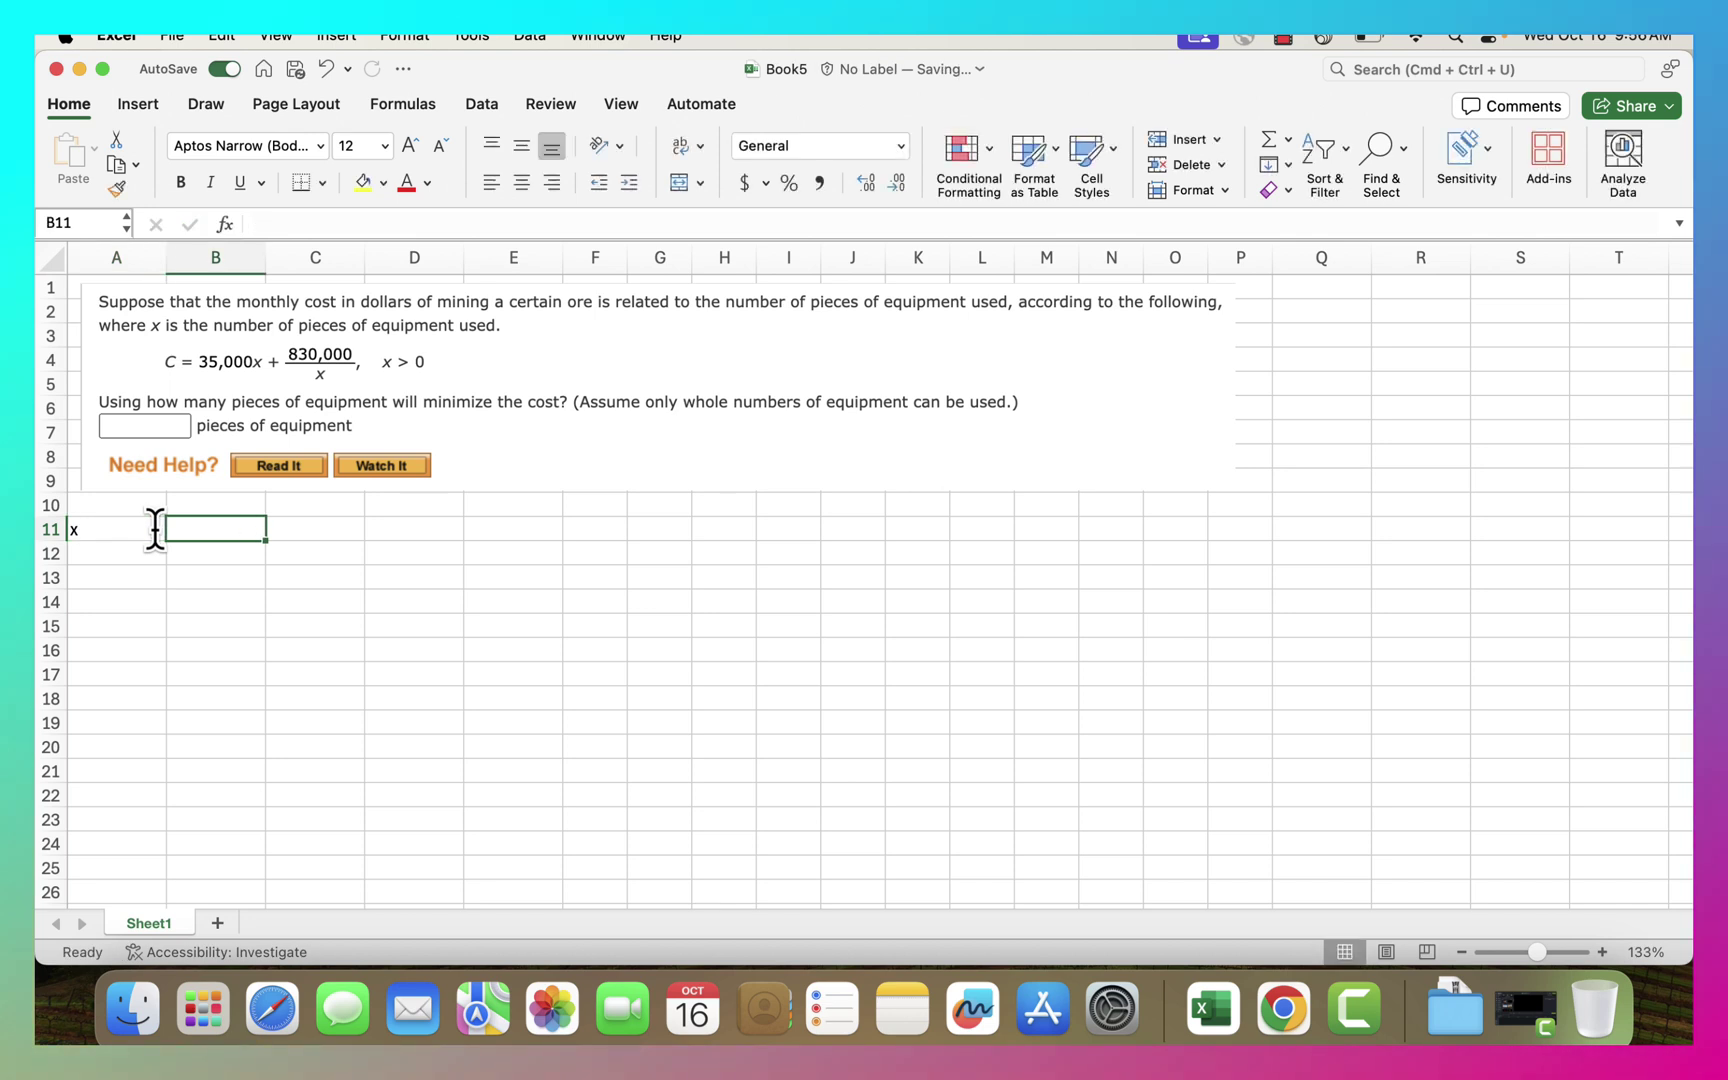
# - Enter the header Cost in B11 and the x values 10, 20, 30 and 40 in A12:A15
pyautogui.write('Cost')
pyautogui.press('Return')
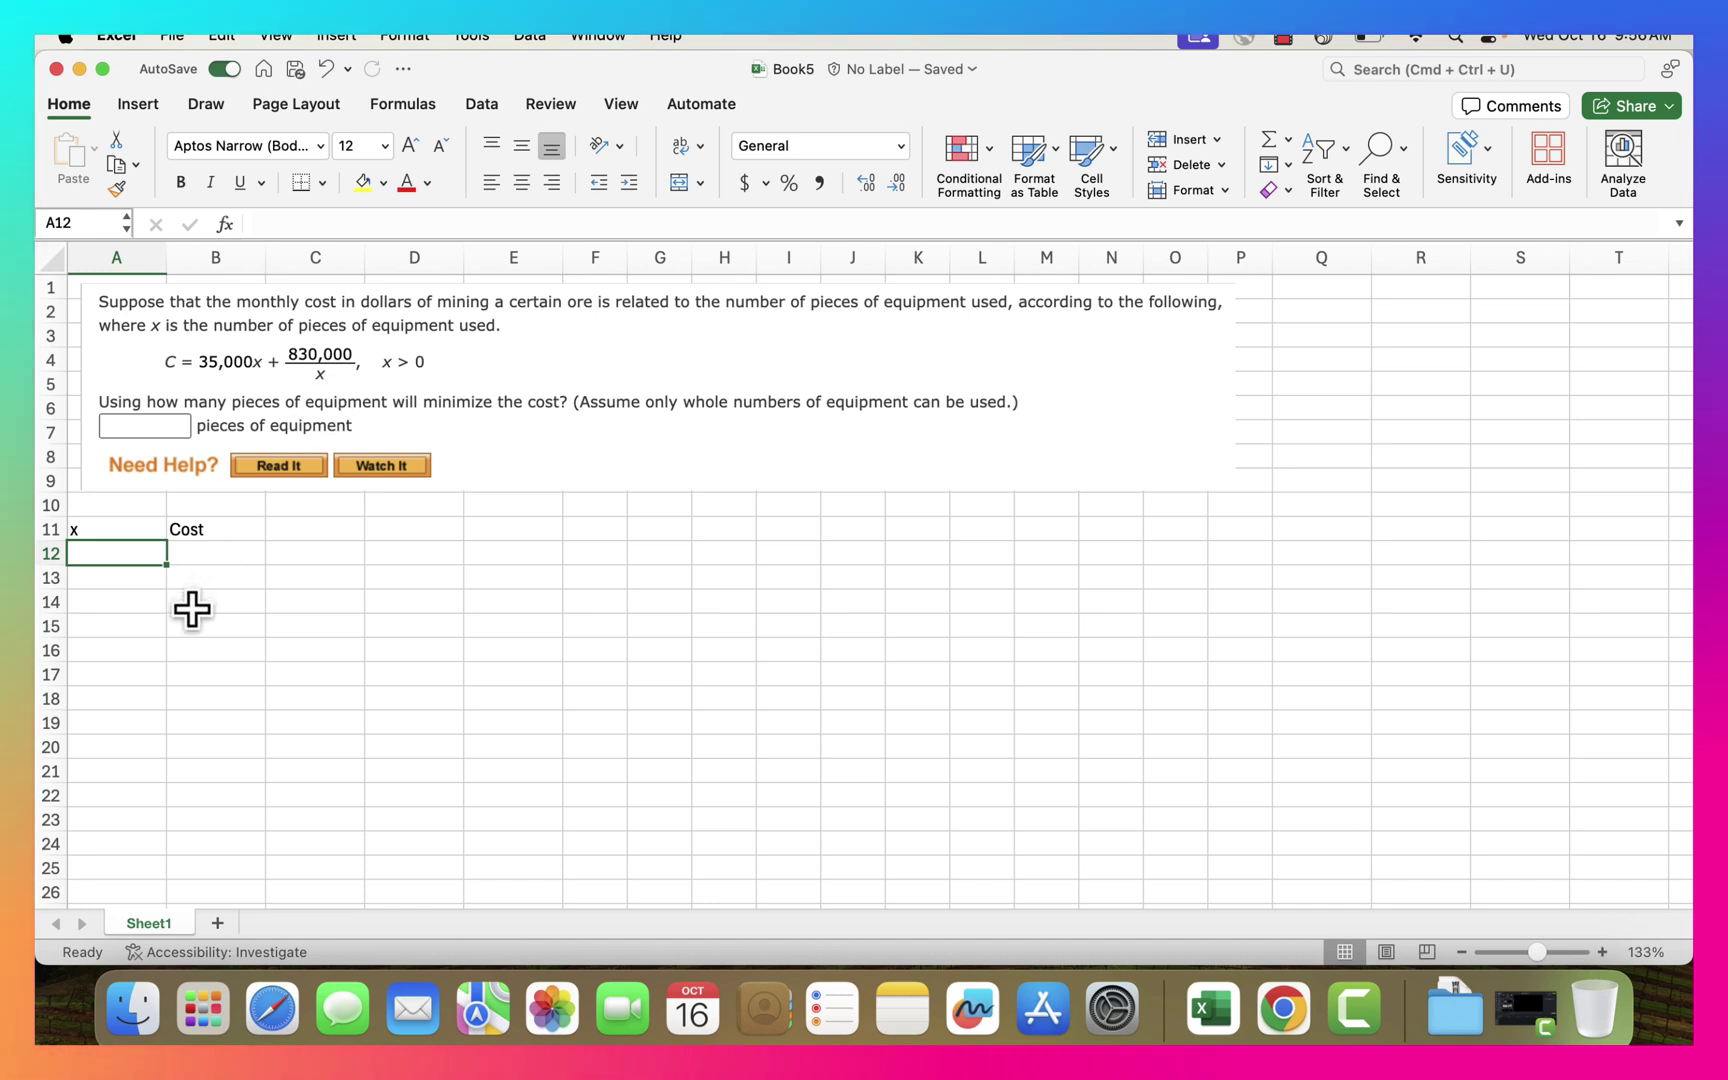
pyautogui.write('10')
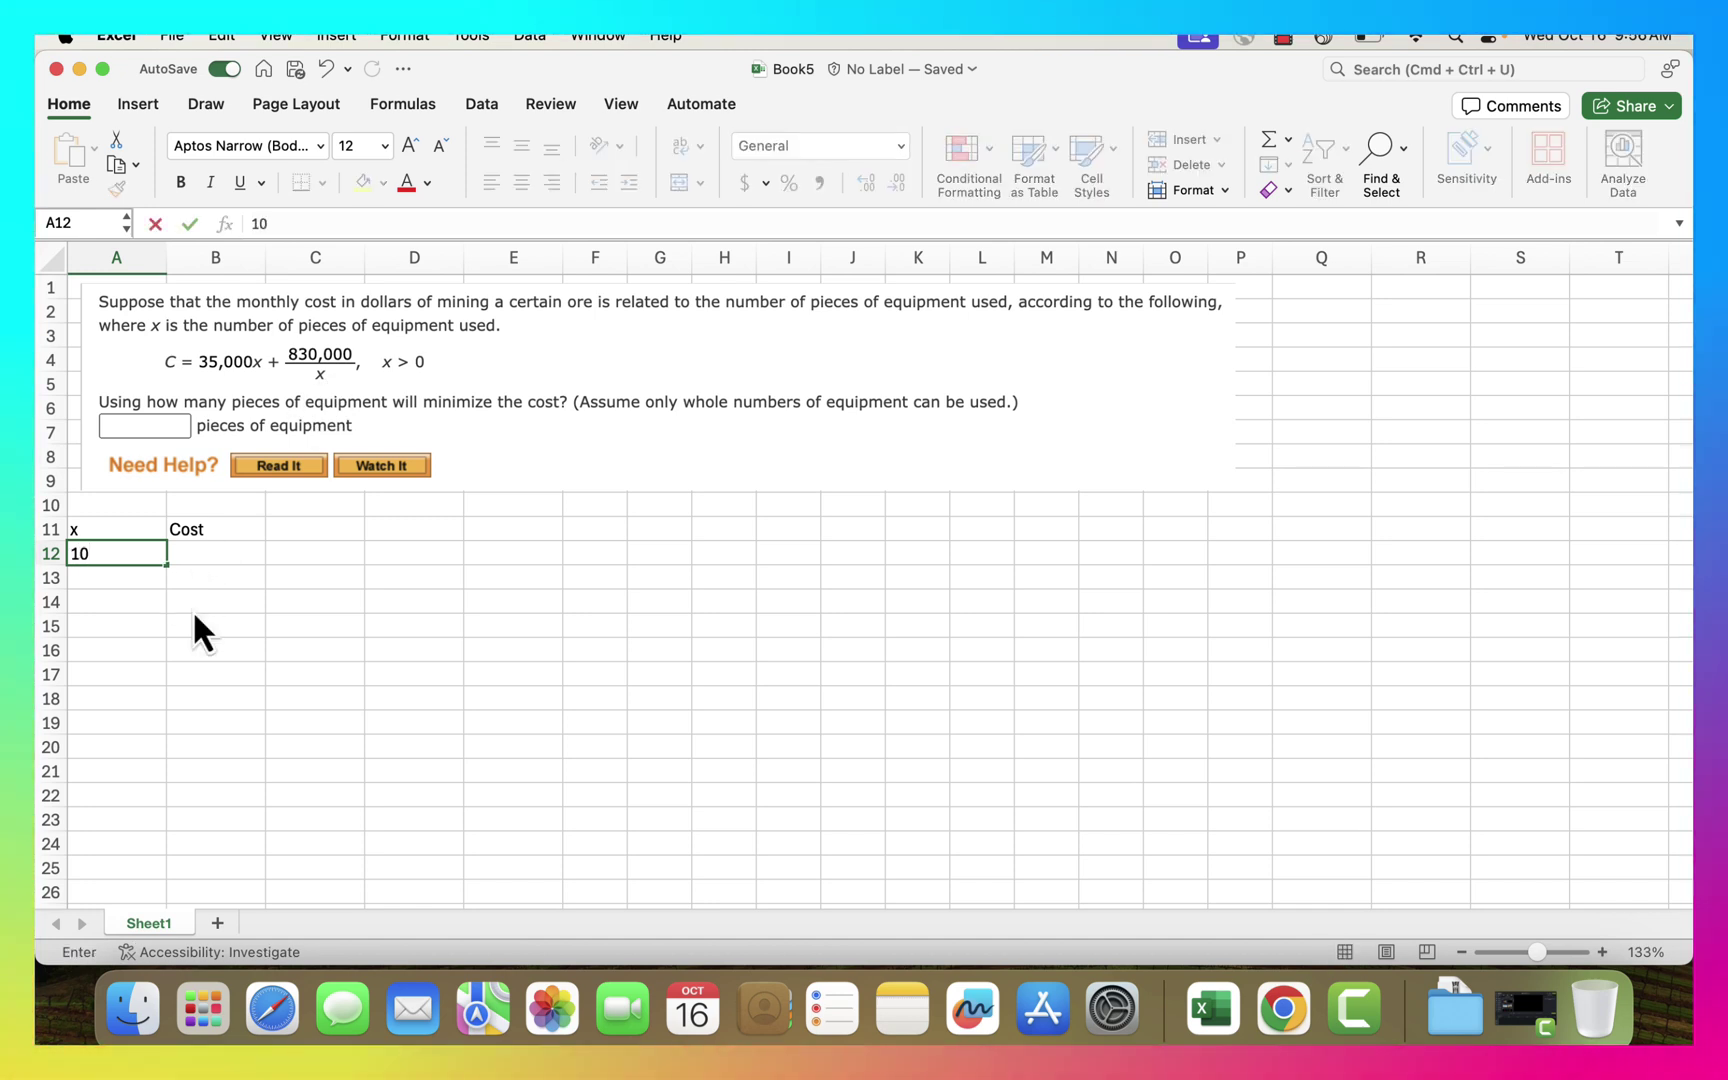
pyautogui.press('Return')
pyautogui.write('20')
pyautogui.press('Return')
pyautogui.write('30')
pyautogui.press('Return')
pyautogui.write('40')
pyautogui.press('Return')
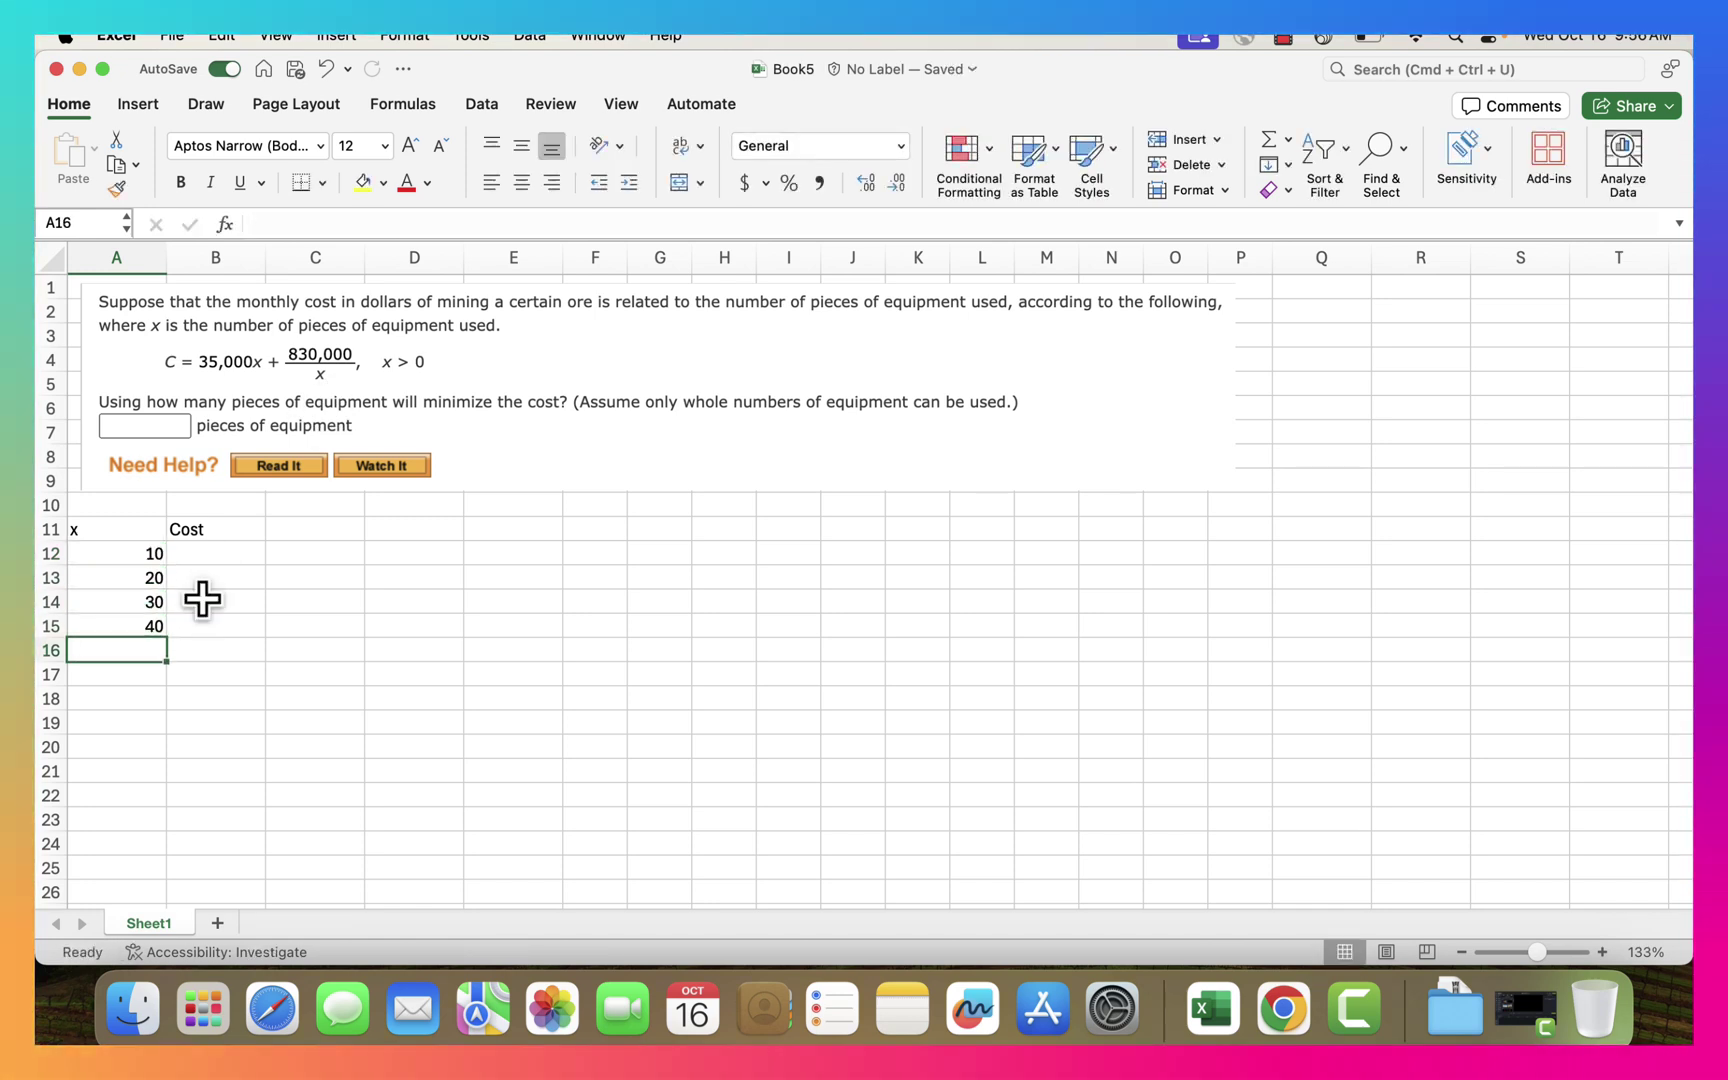
# - Enter the cost formula =35000*A12+830000/A12 in B12 and fill it down to B15
pyautogui.click(212, 551)
pyautogui.write('=3')
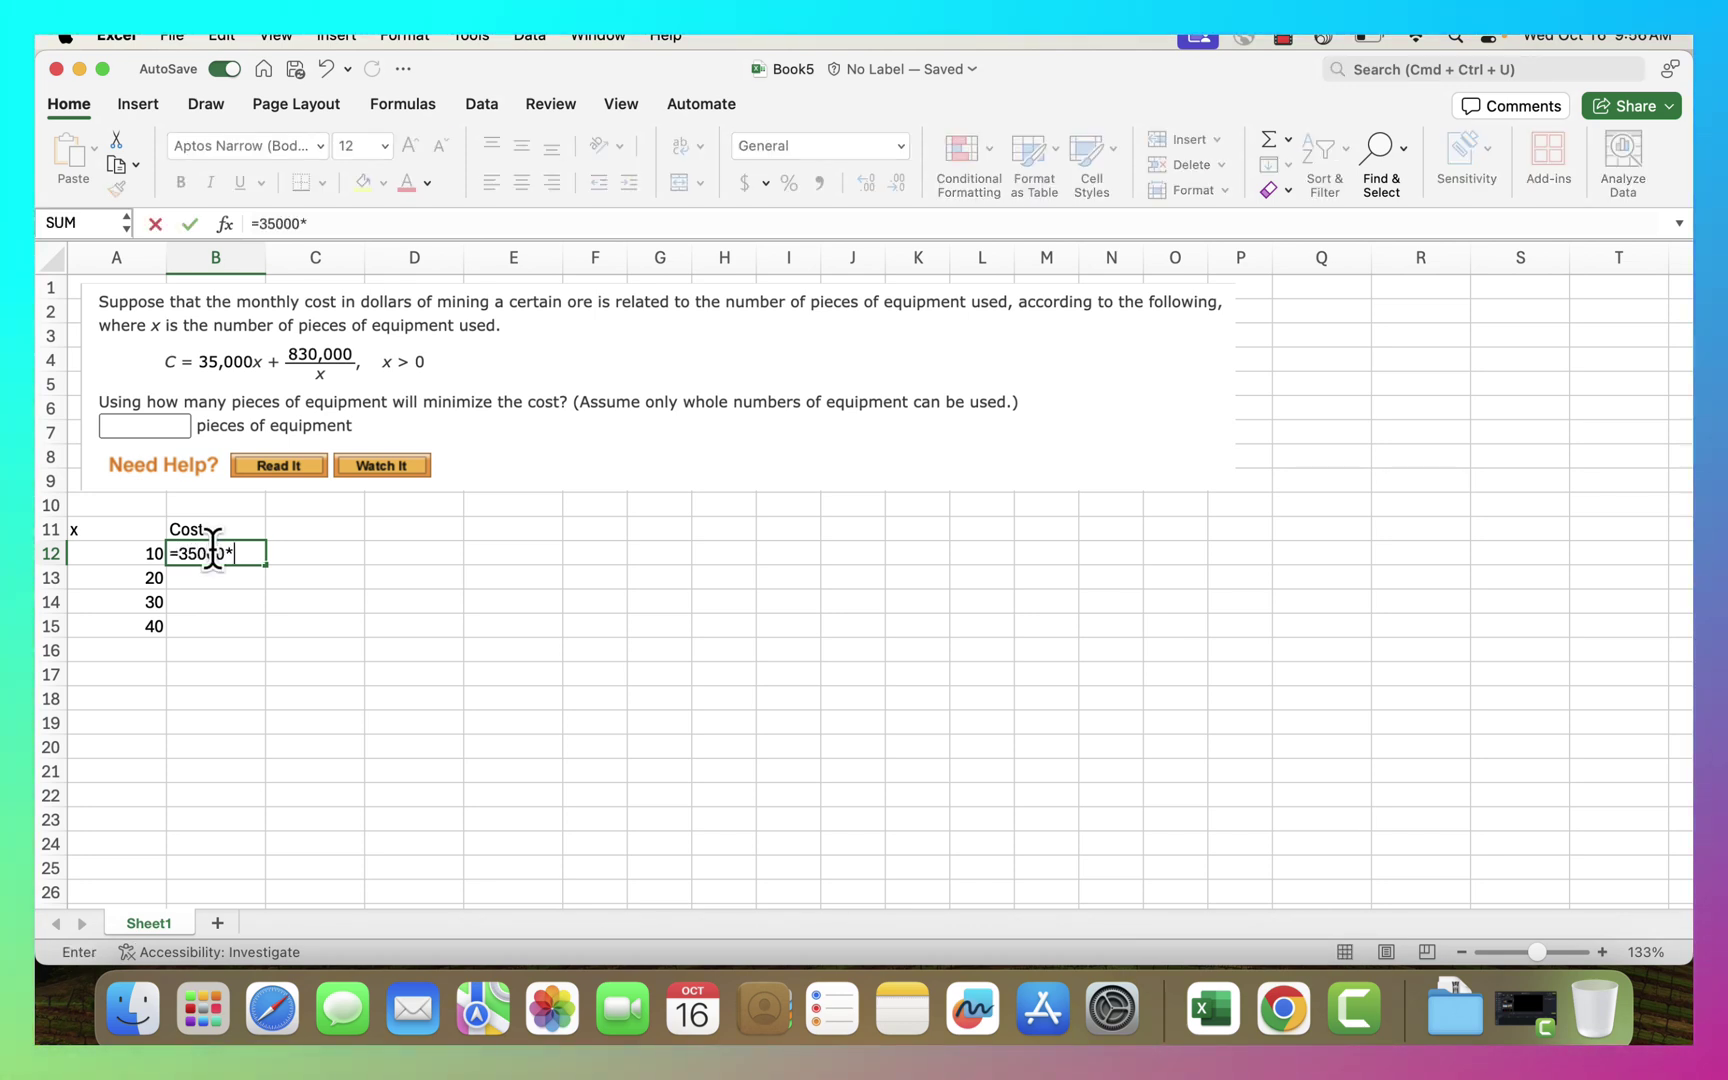
pyautogui.write('5000*')
pyautogui.press('Left')
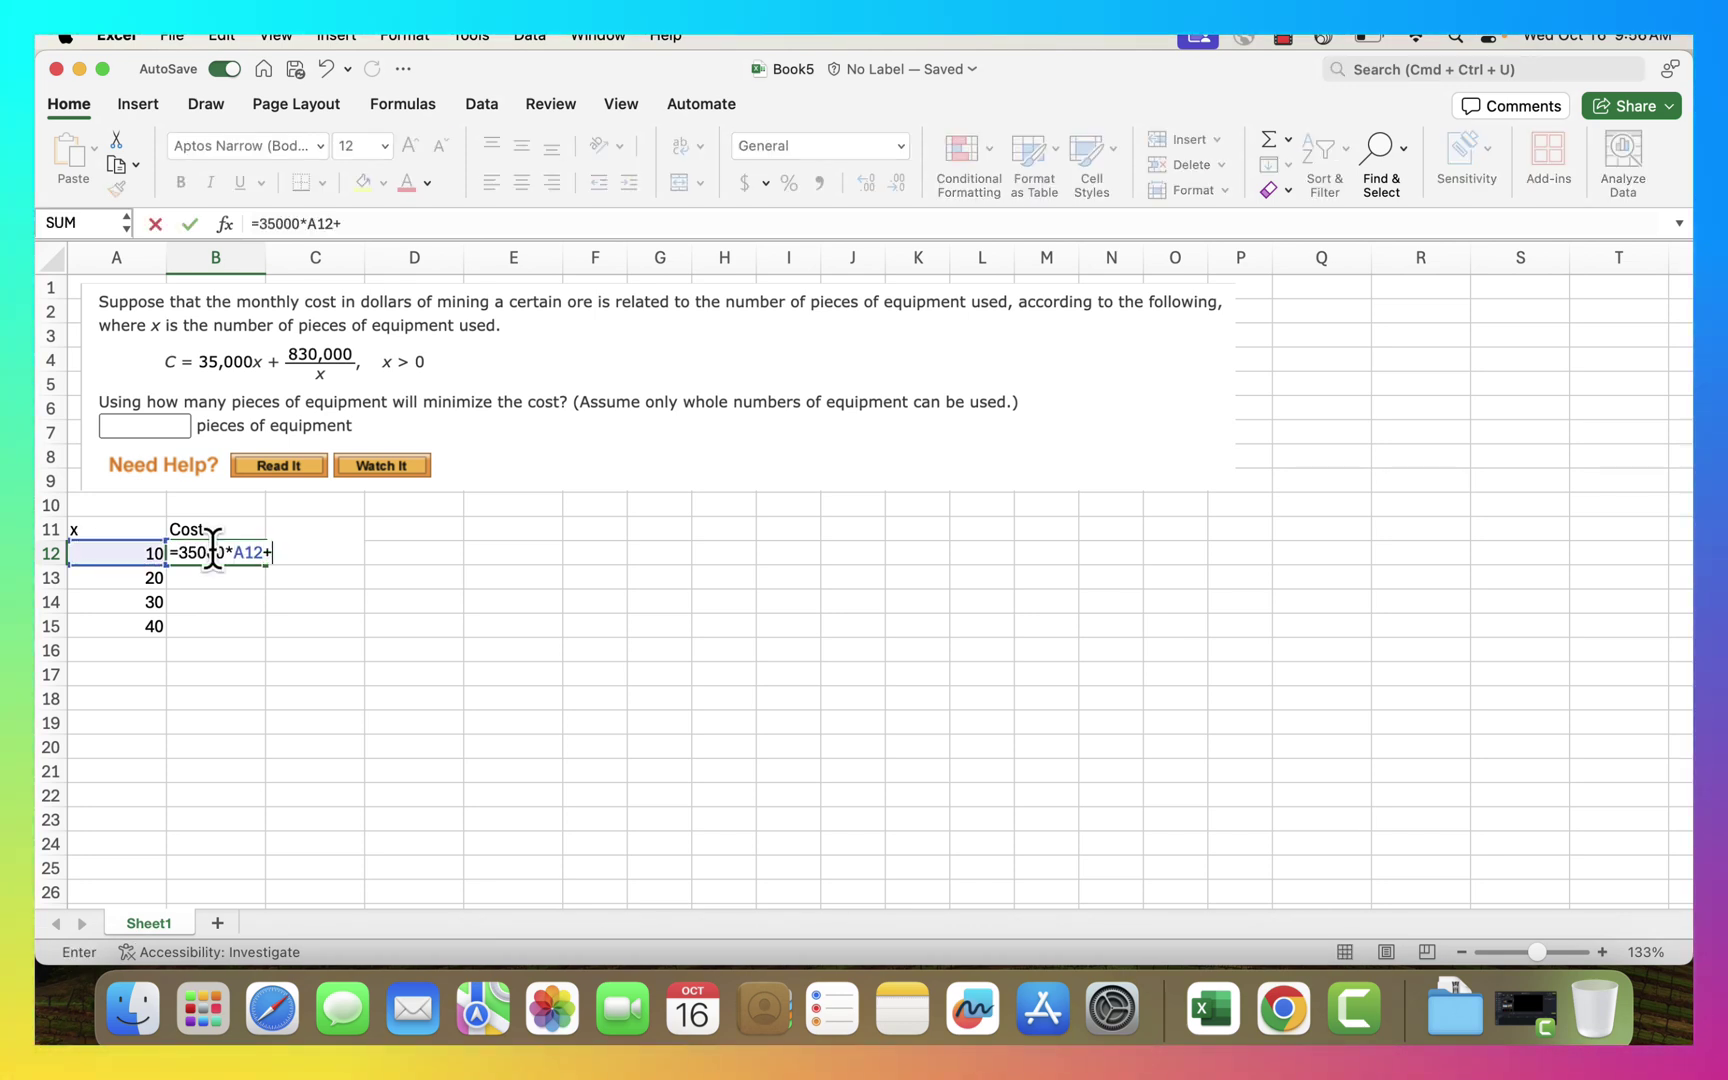
pyautogui.write('+830000')
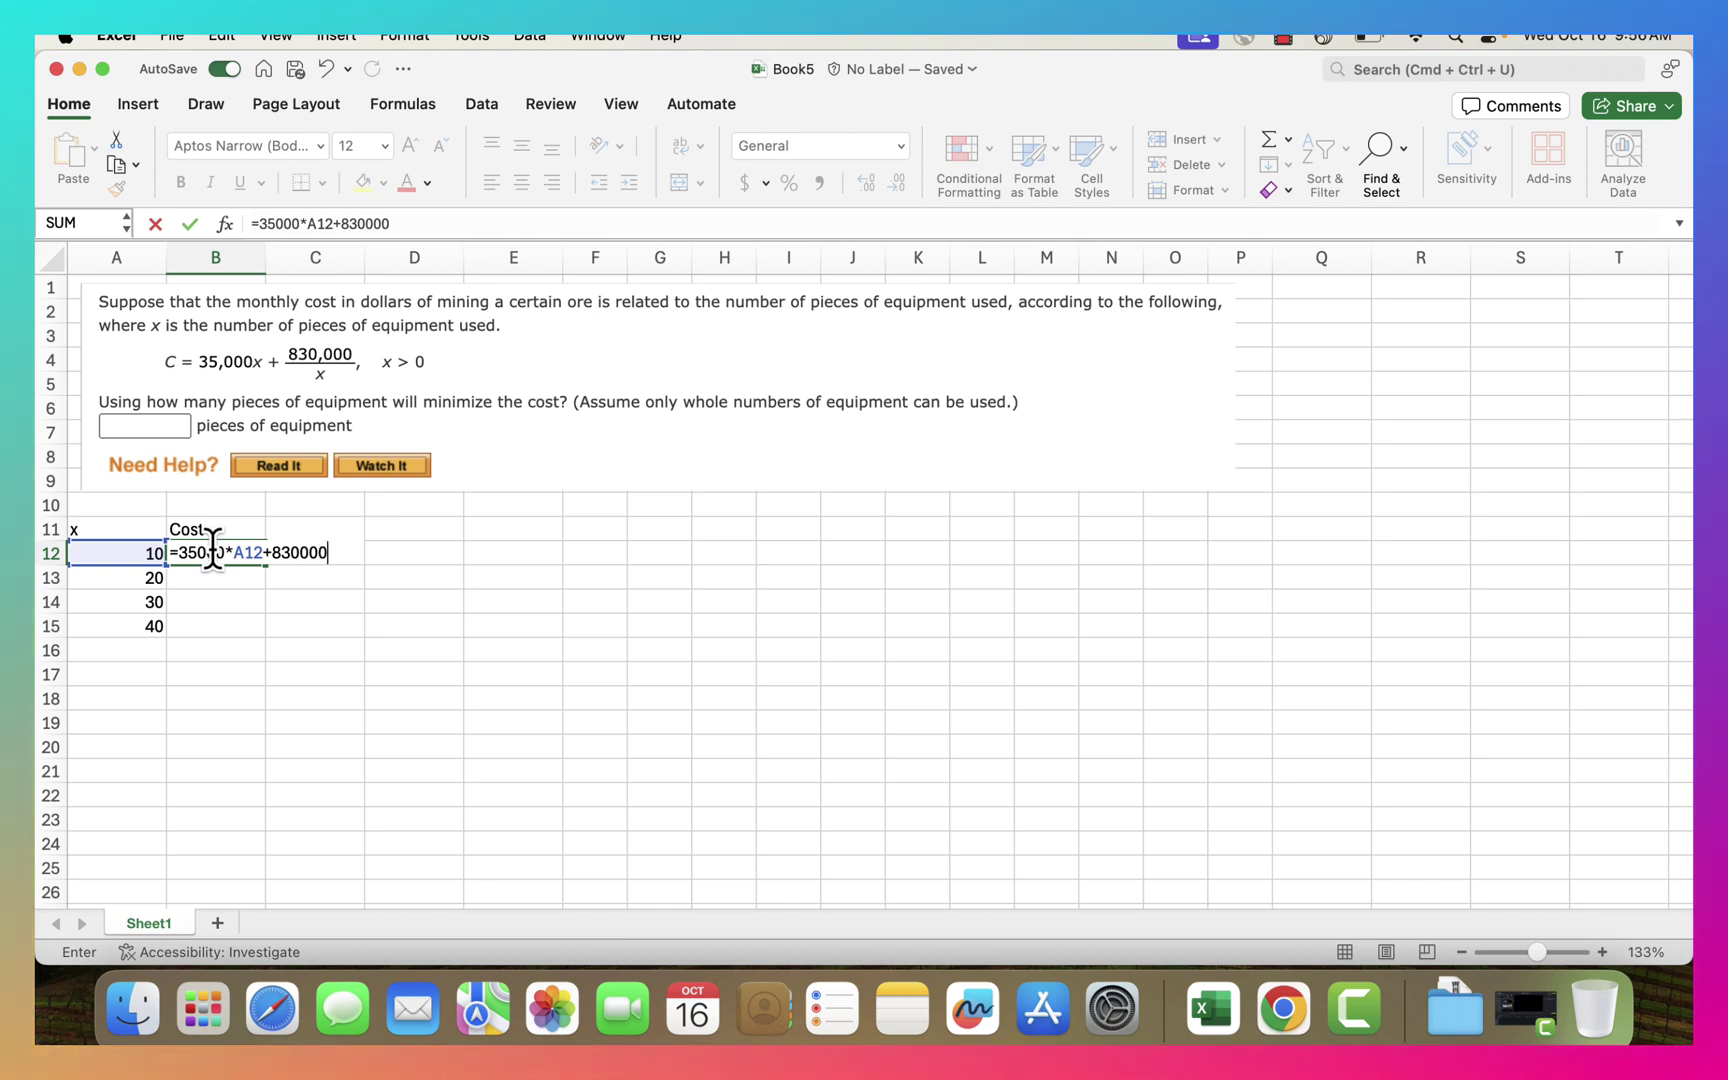
pyautogui.write('/')
pyautogui.press('Left')
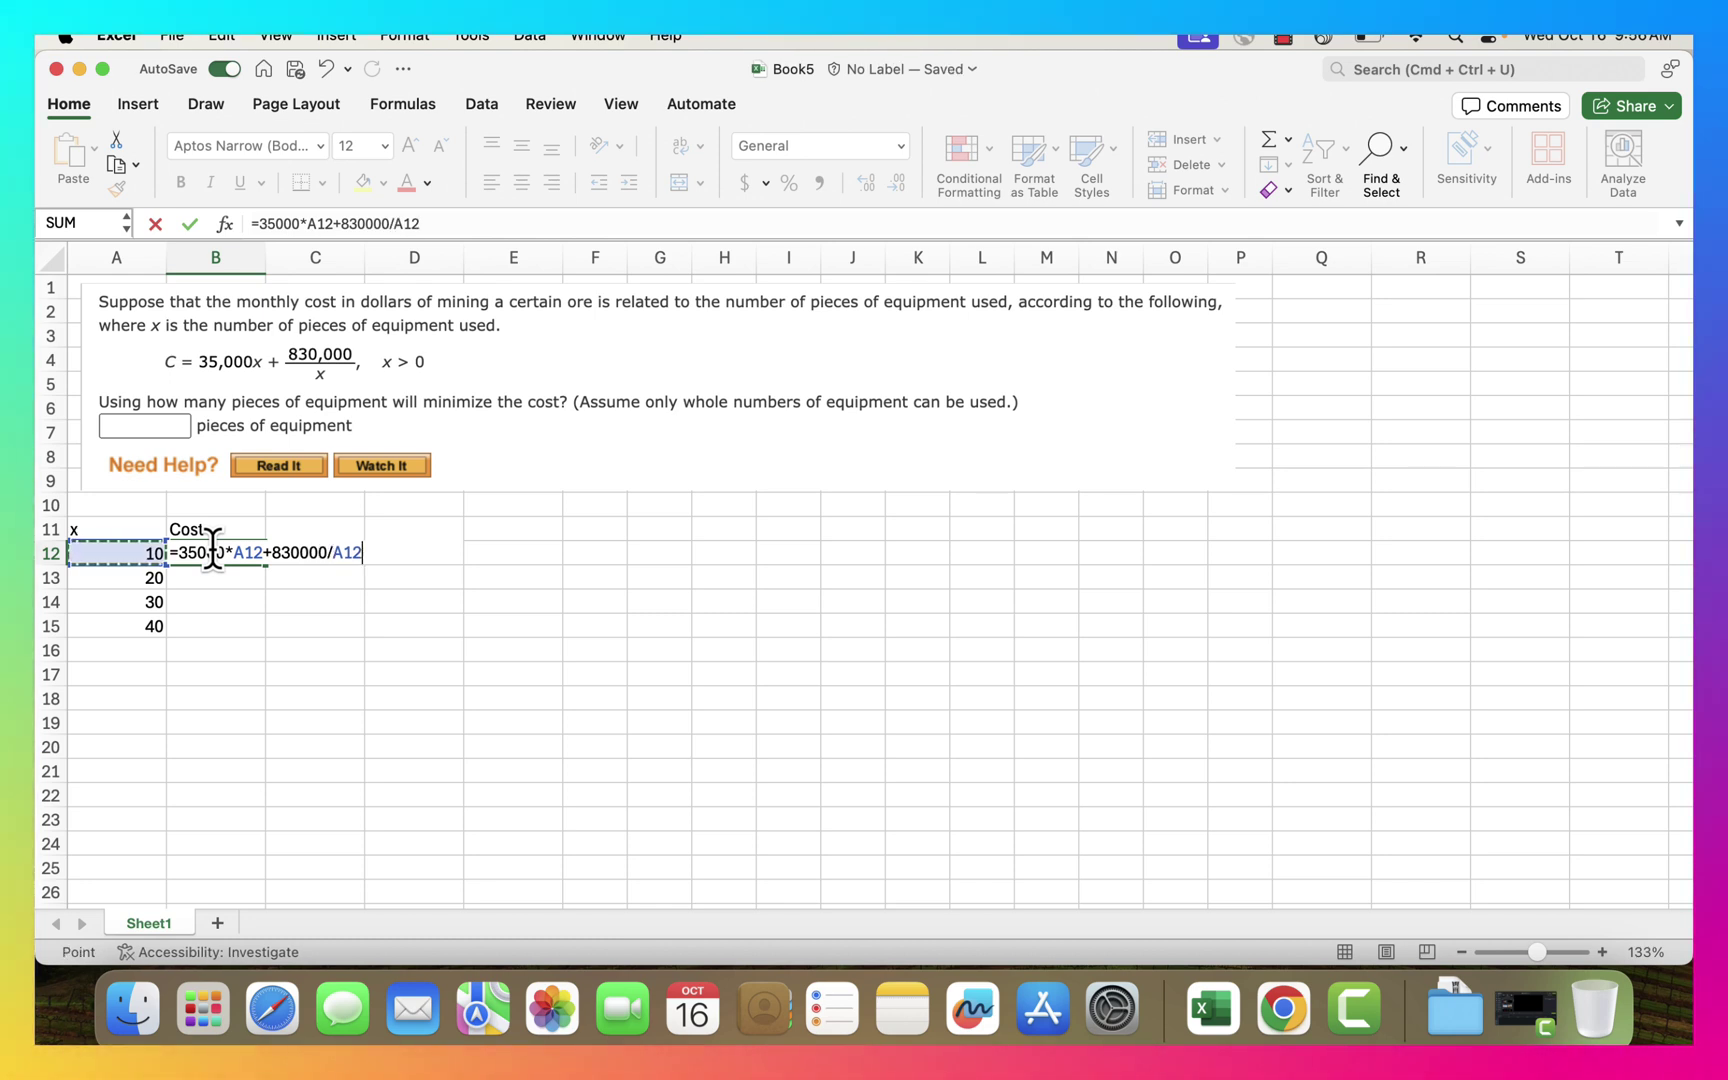
pyautogui.press('Return')
pyautogui.click(236, 553)
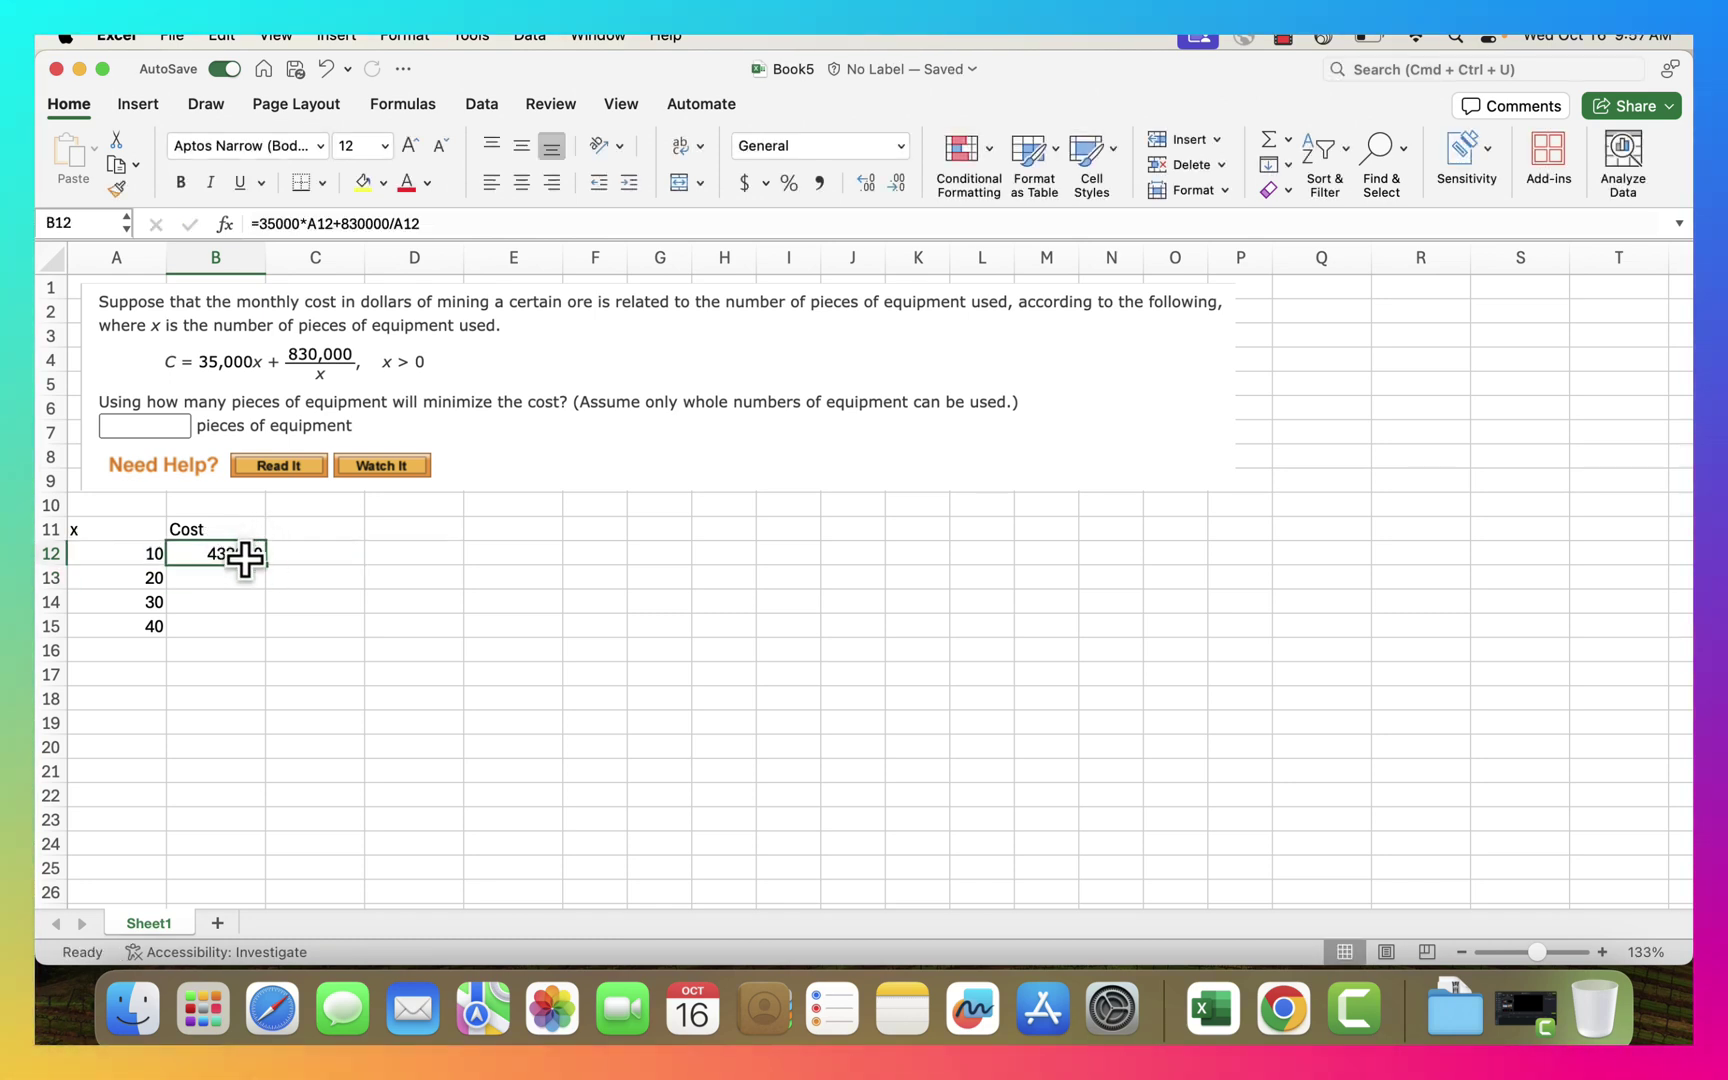
pyautogui.moveTo(263, 565); pyautogui.dragTo(263, 626)
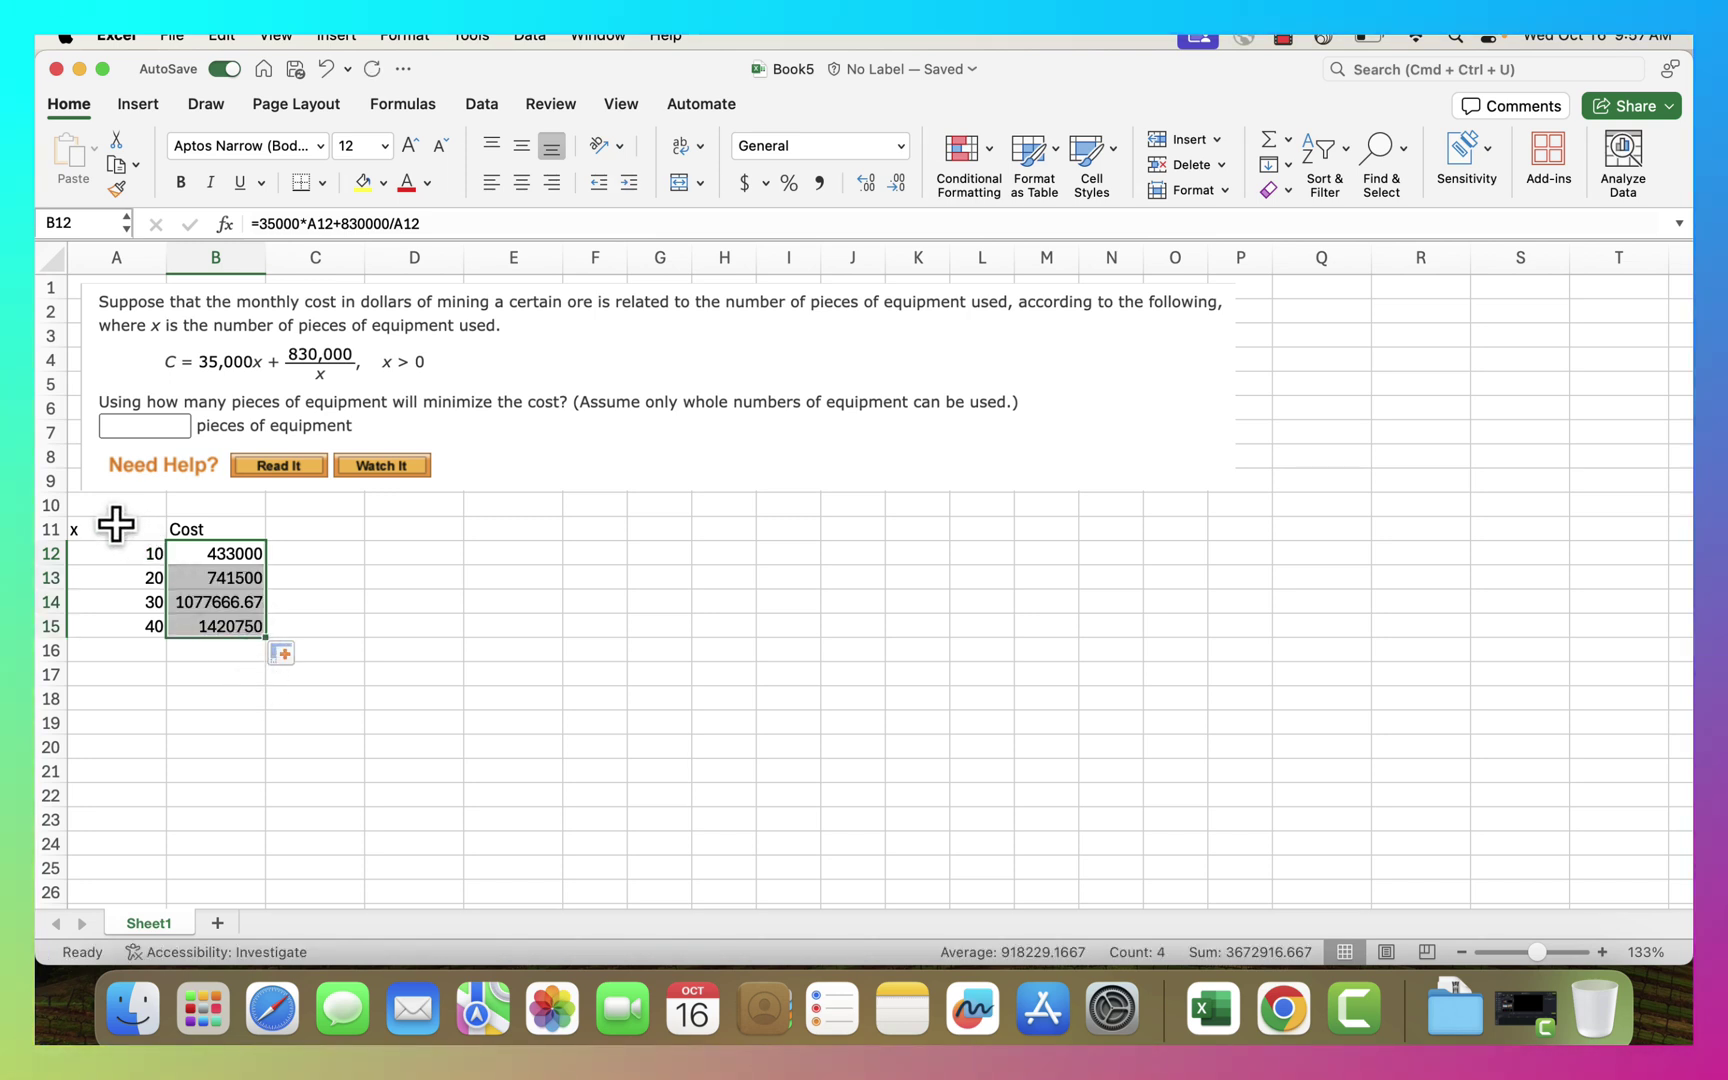
# - Insert a markers-only scatter chart of cost against x from the data in A11:B15
pyautogui.moveTo(108, 531); pyautogui.dragTo(231, 631)
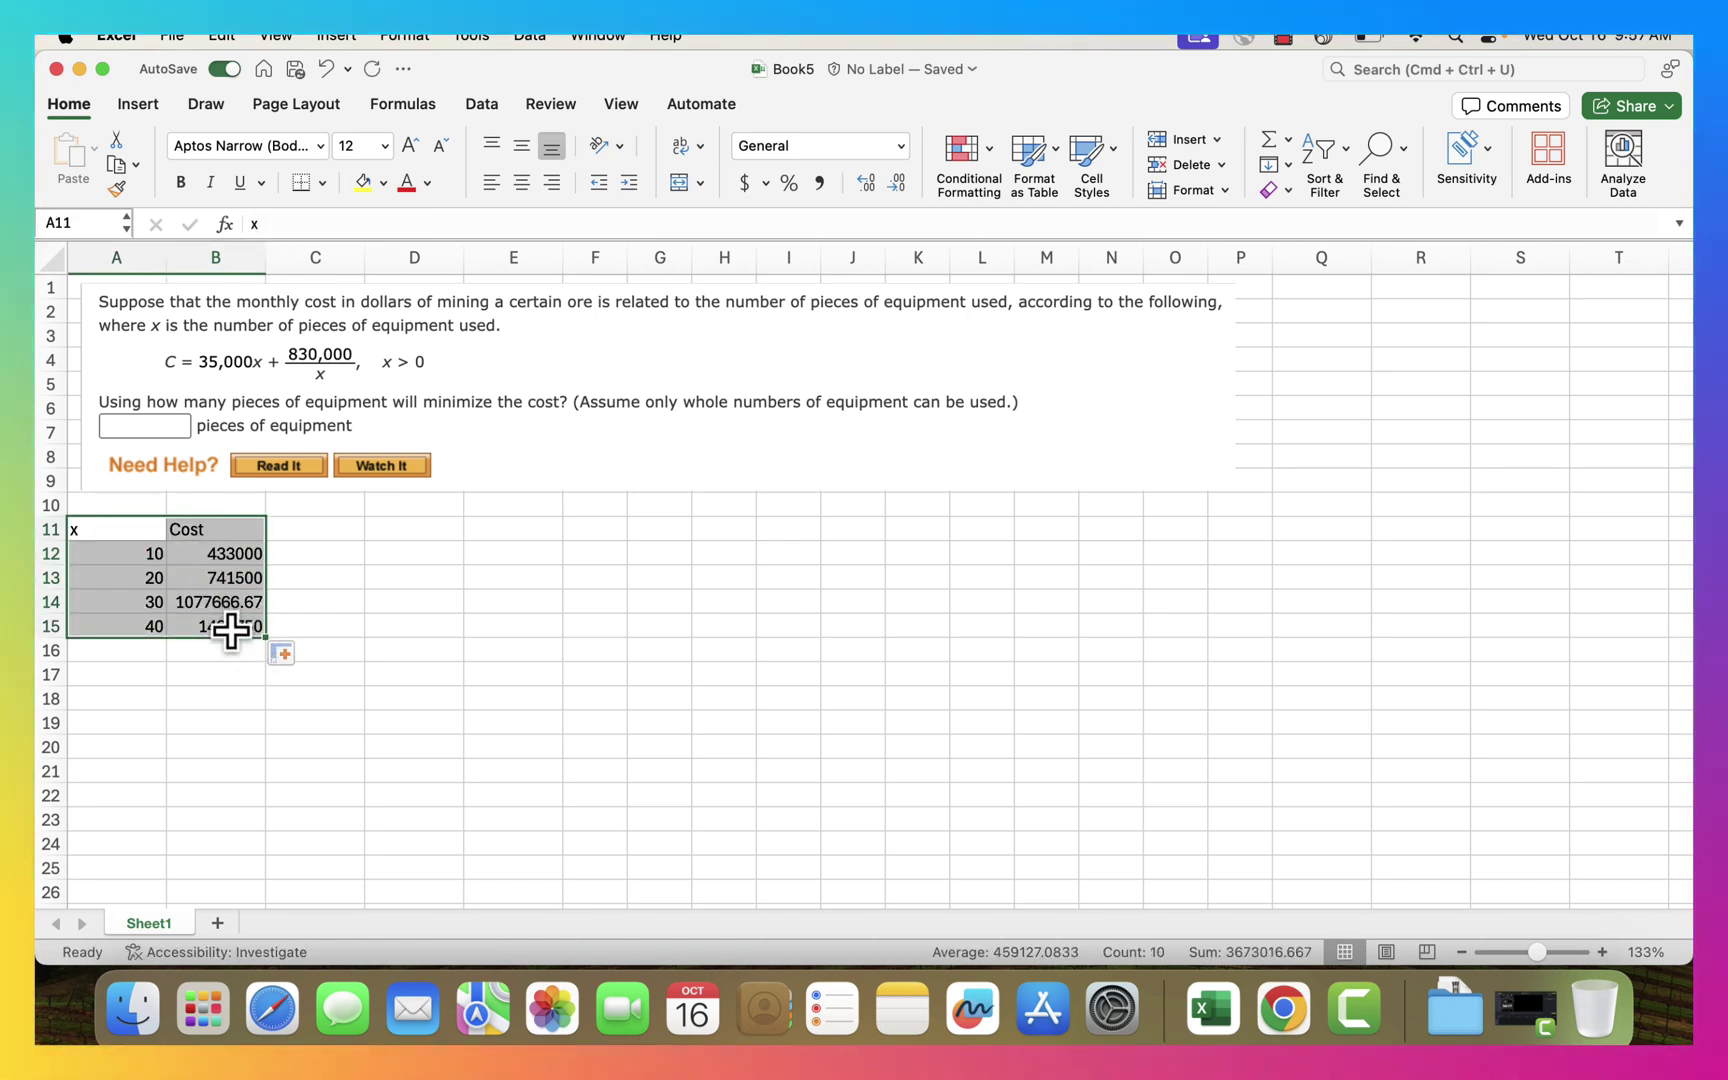
pyautogui.click(144, 111)
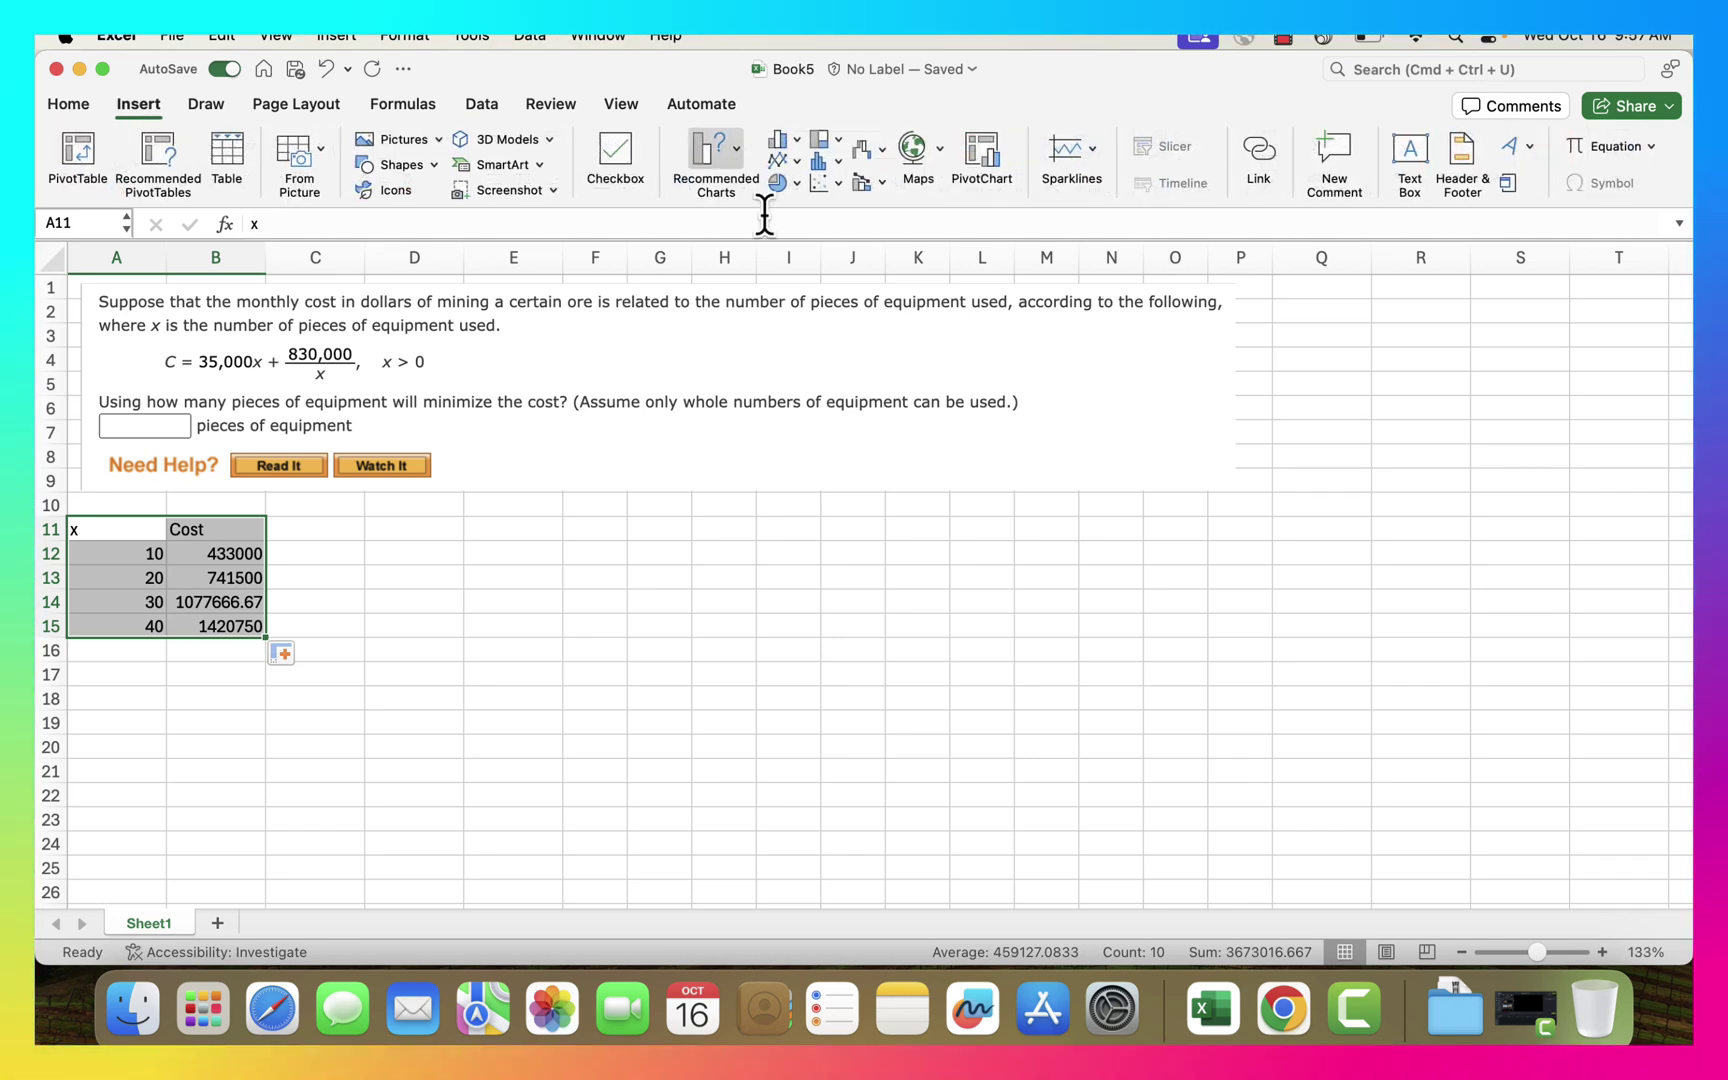
pyautogui.click(829, 185)
pyautogui.click(863, 289)
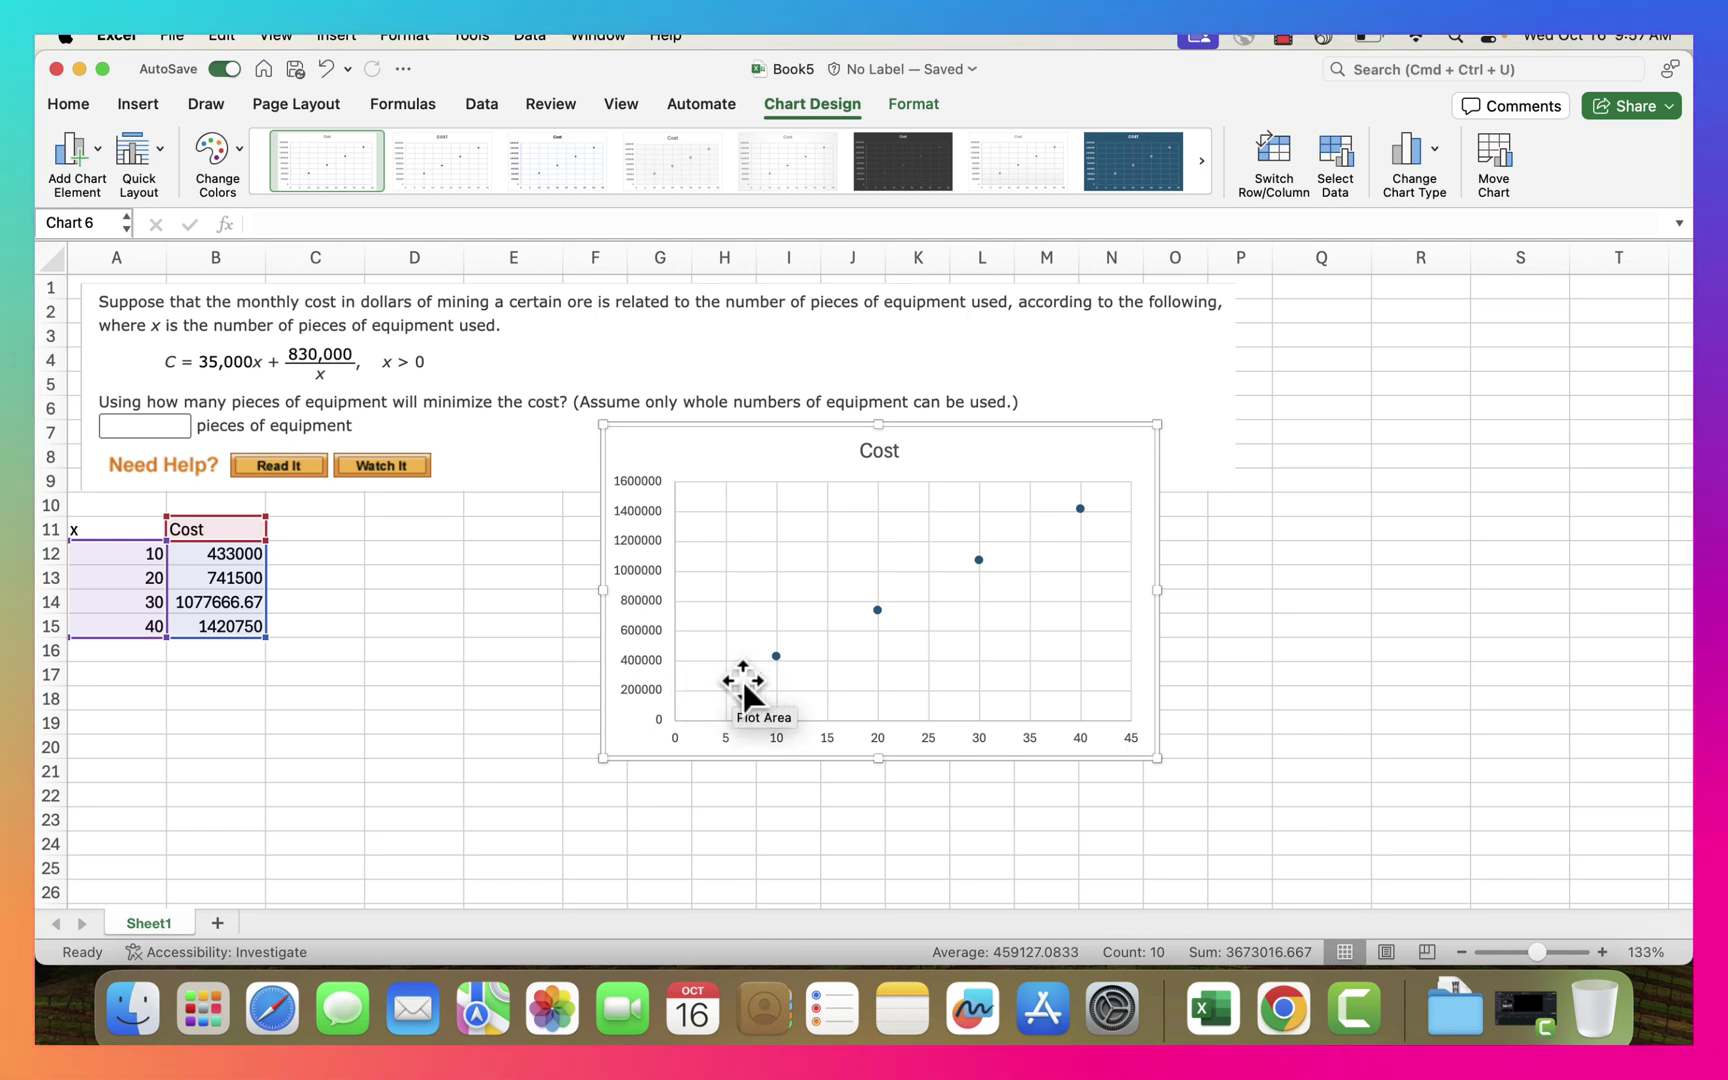
# - Replace the x values in A12:A15 with 1, 2, 3 and 4
pyautogui.click(136, 560)
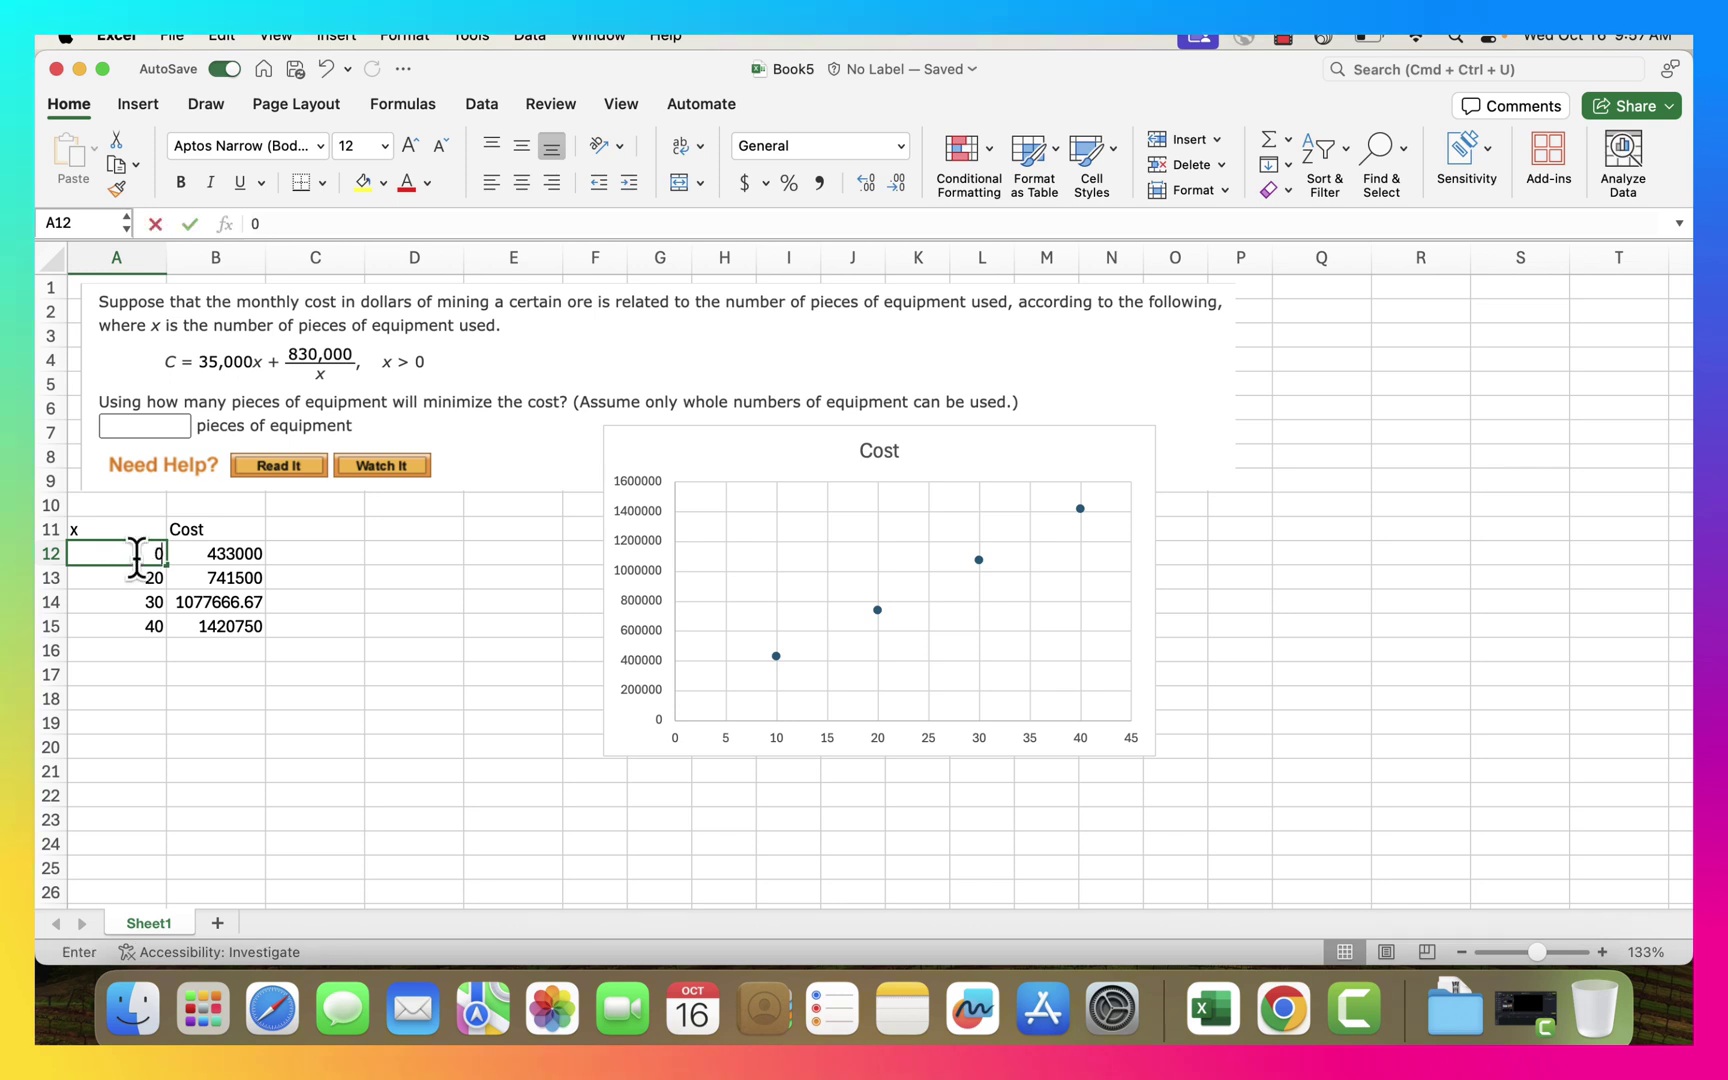
pyautogui.press('Tab')
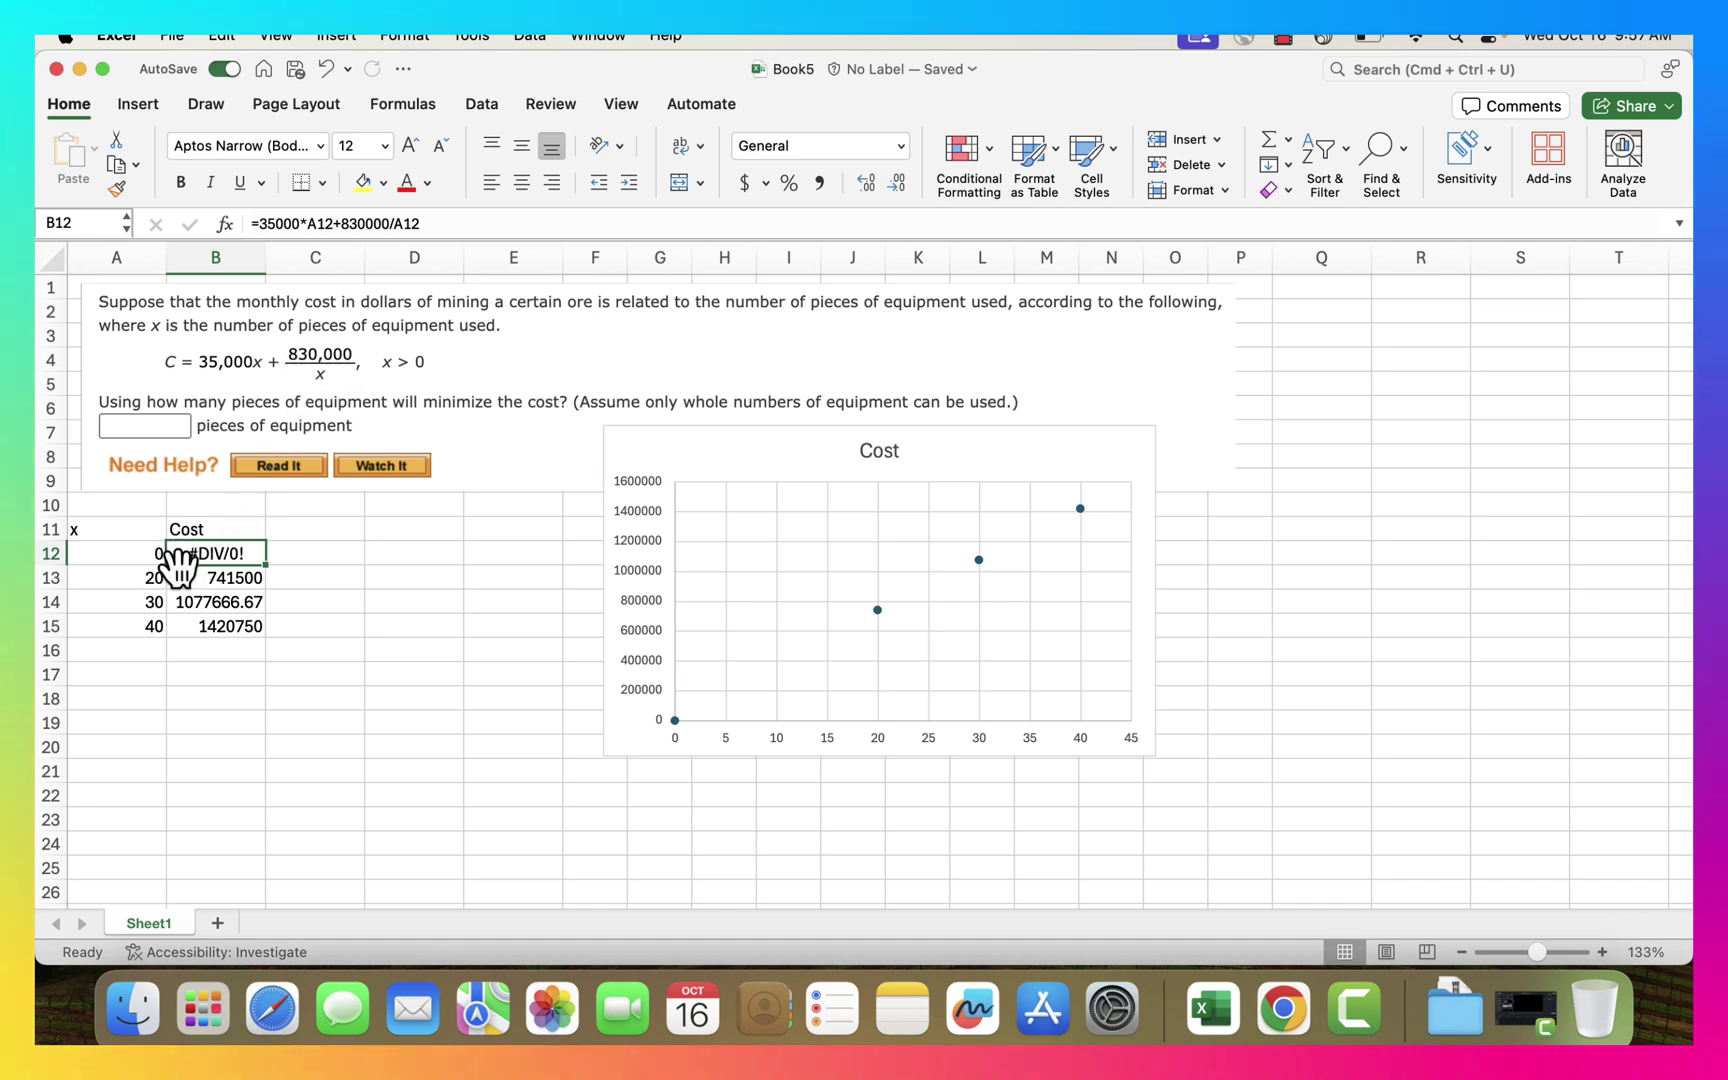
pyautogui.click(147, 552)
pyautogui.write('1')
pyautogui.press('Return')
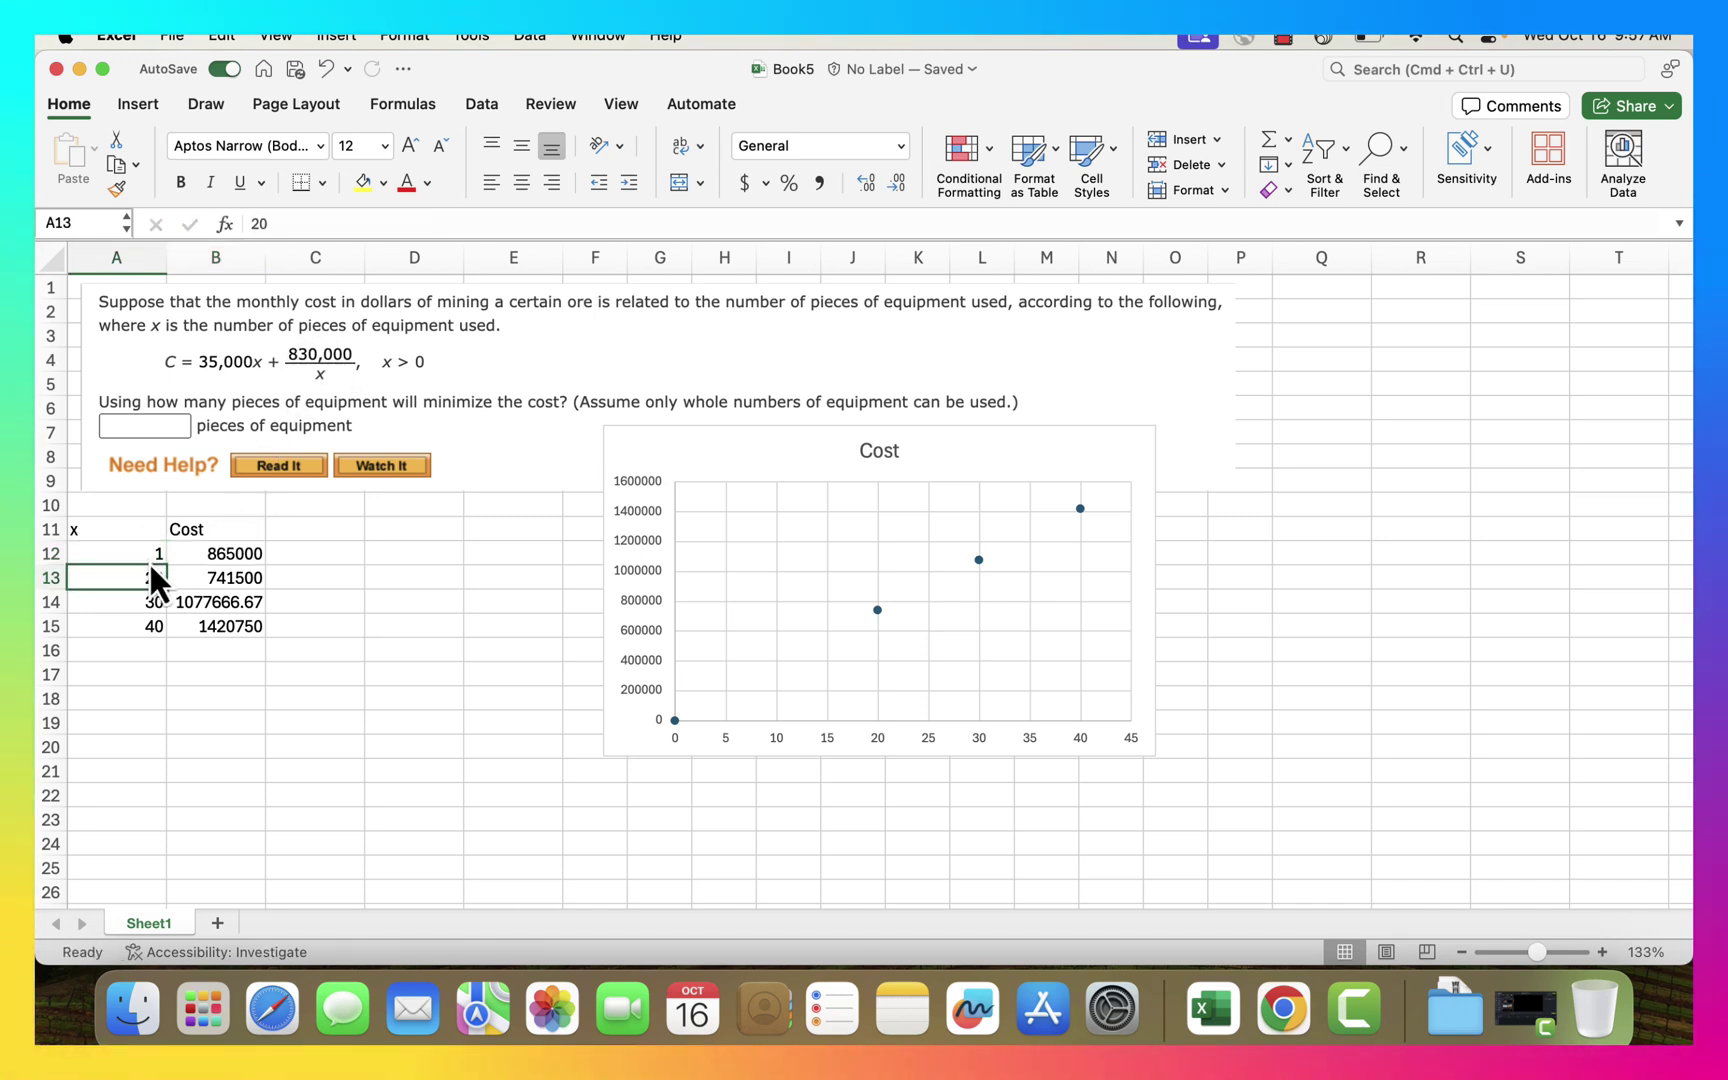
pyautogui.write('2')
pyautogui.press('Return')
pyautogui.write('3')
pyautogui.press('Return')
pyautogui.write('4')
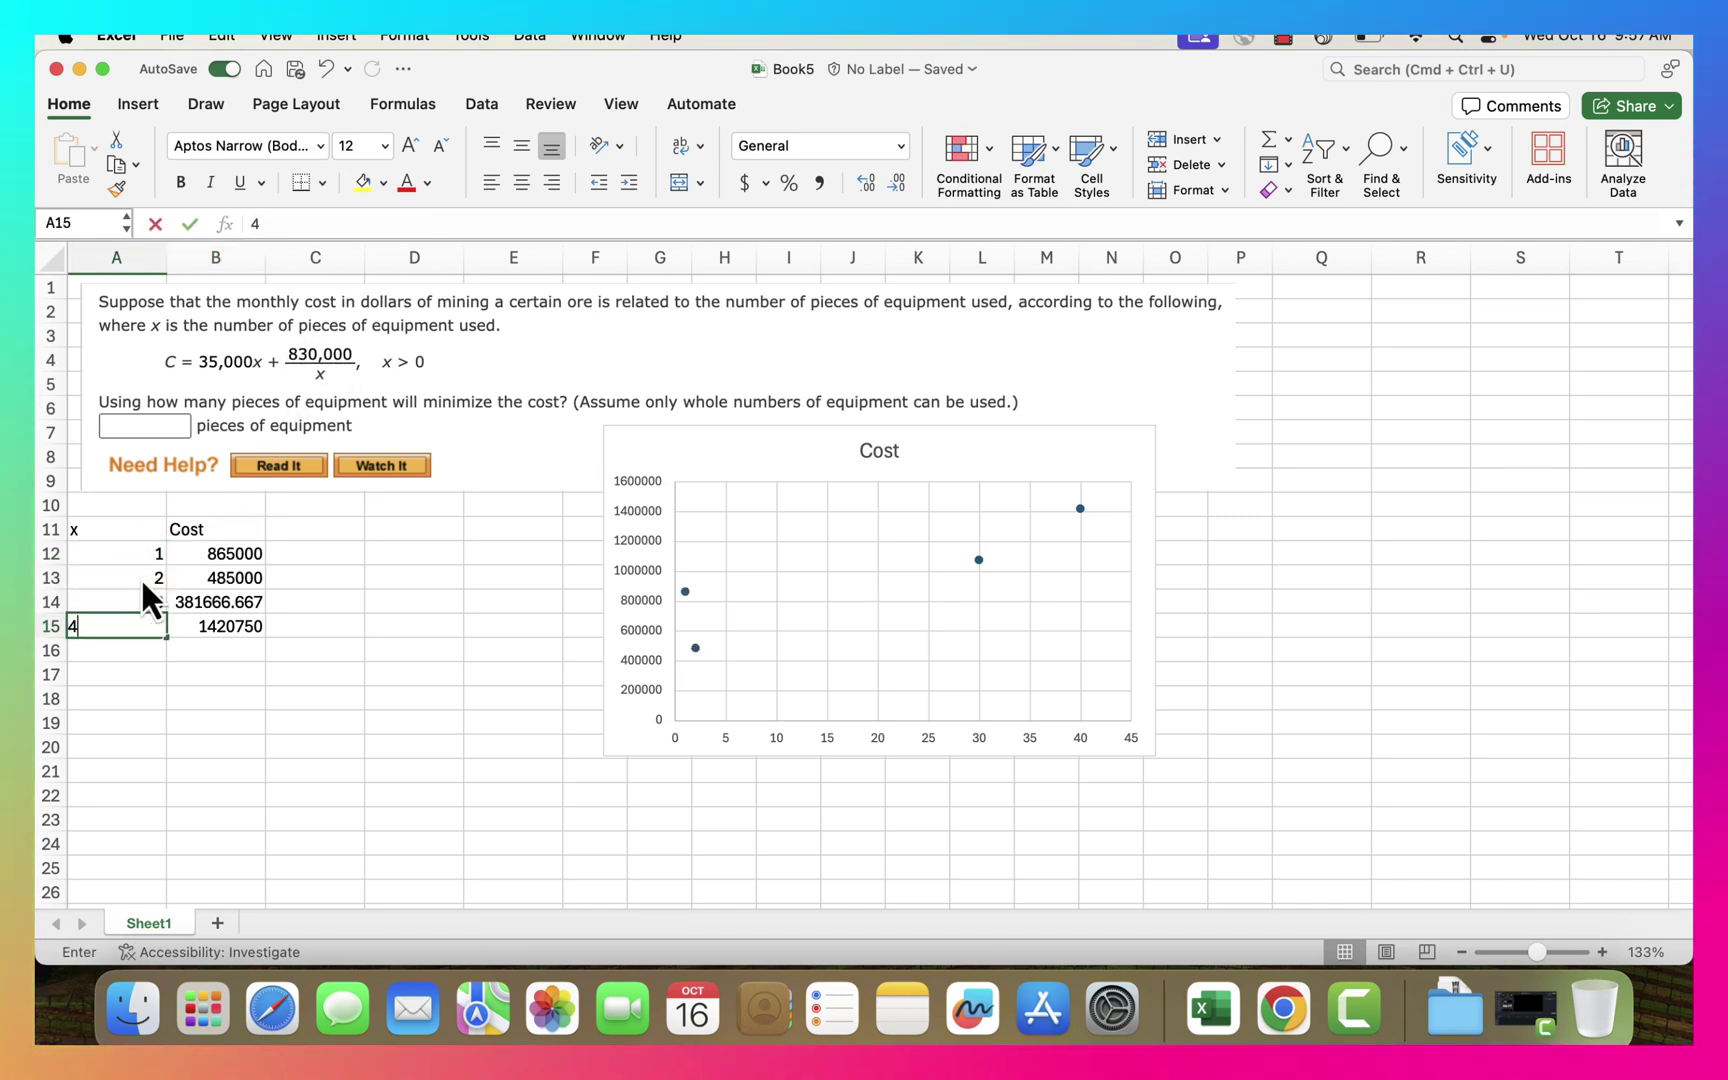
pyautogui.press('Return')
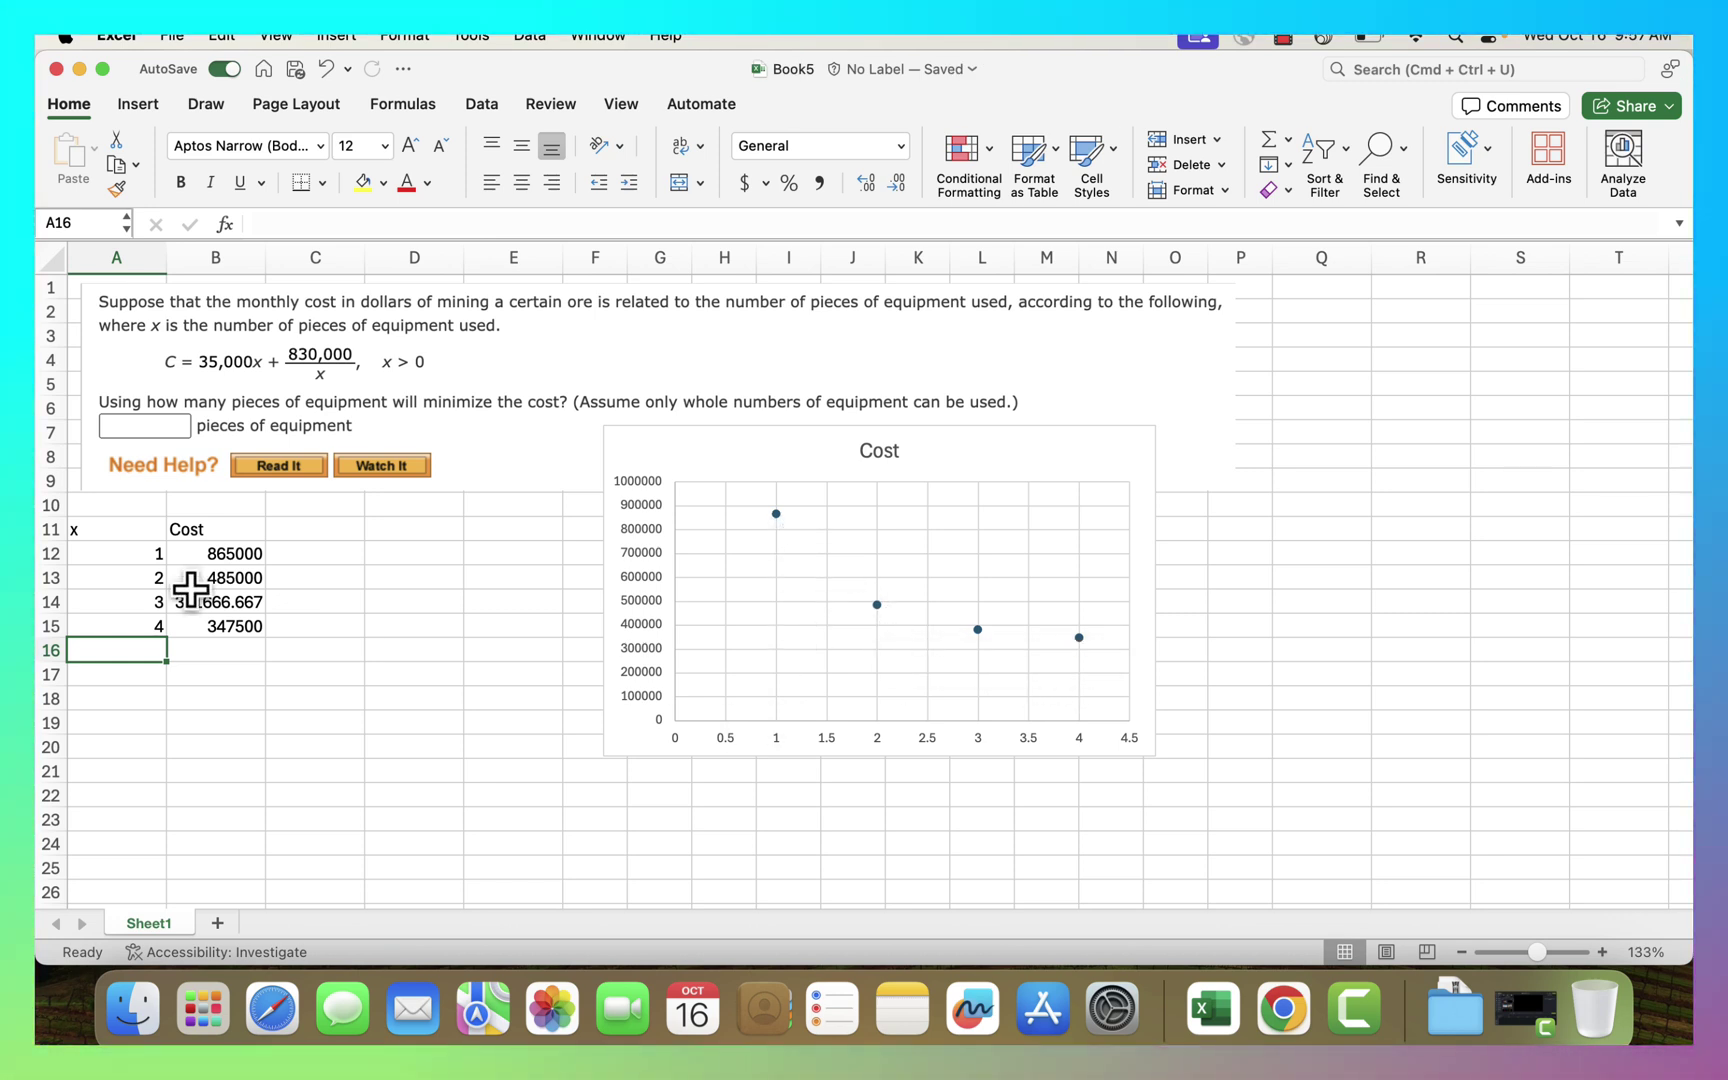
# - Continue the x column with 5, 6, 7 and 8 in A16:A19
pyautogui.write('5')
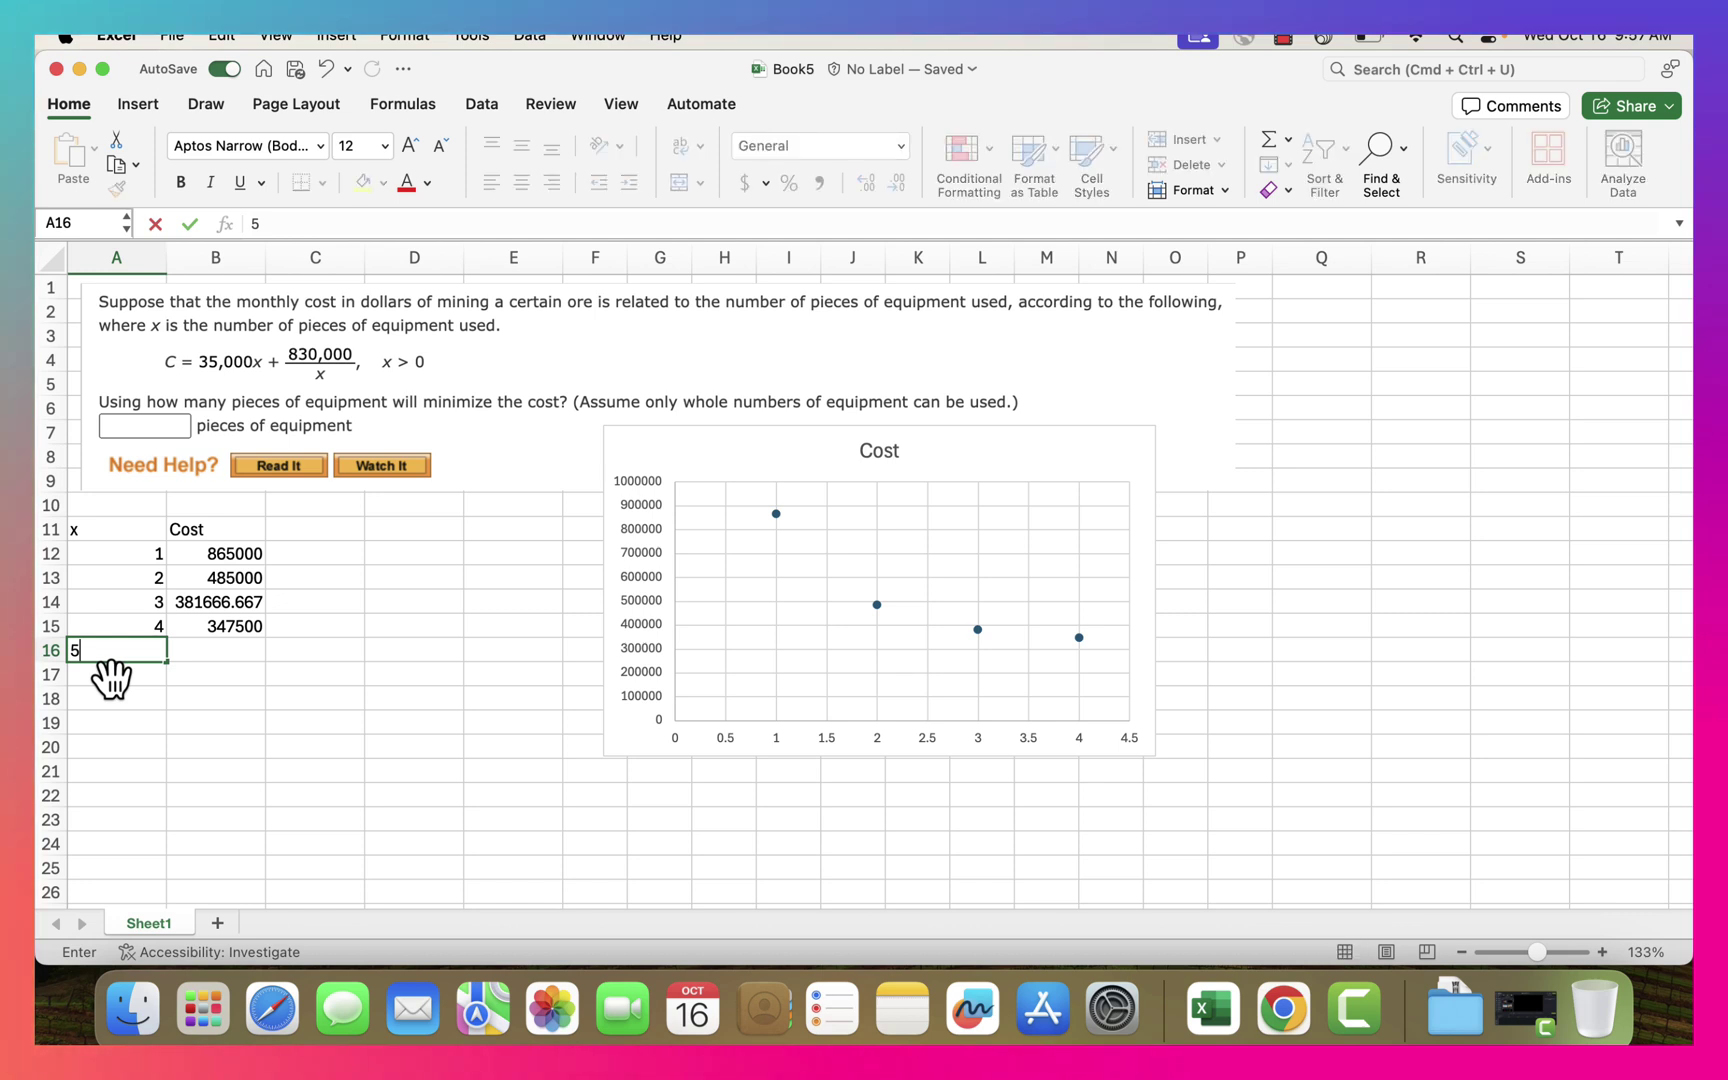
pyautogui.press('Return')
pyautogui.write('6')
pyautogui.press('Return')
pyautogui.write('7')
pyautogui.press('Return')
pyautogui.write('8')
pyautogui.press('Return')
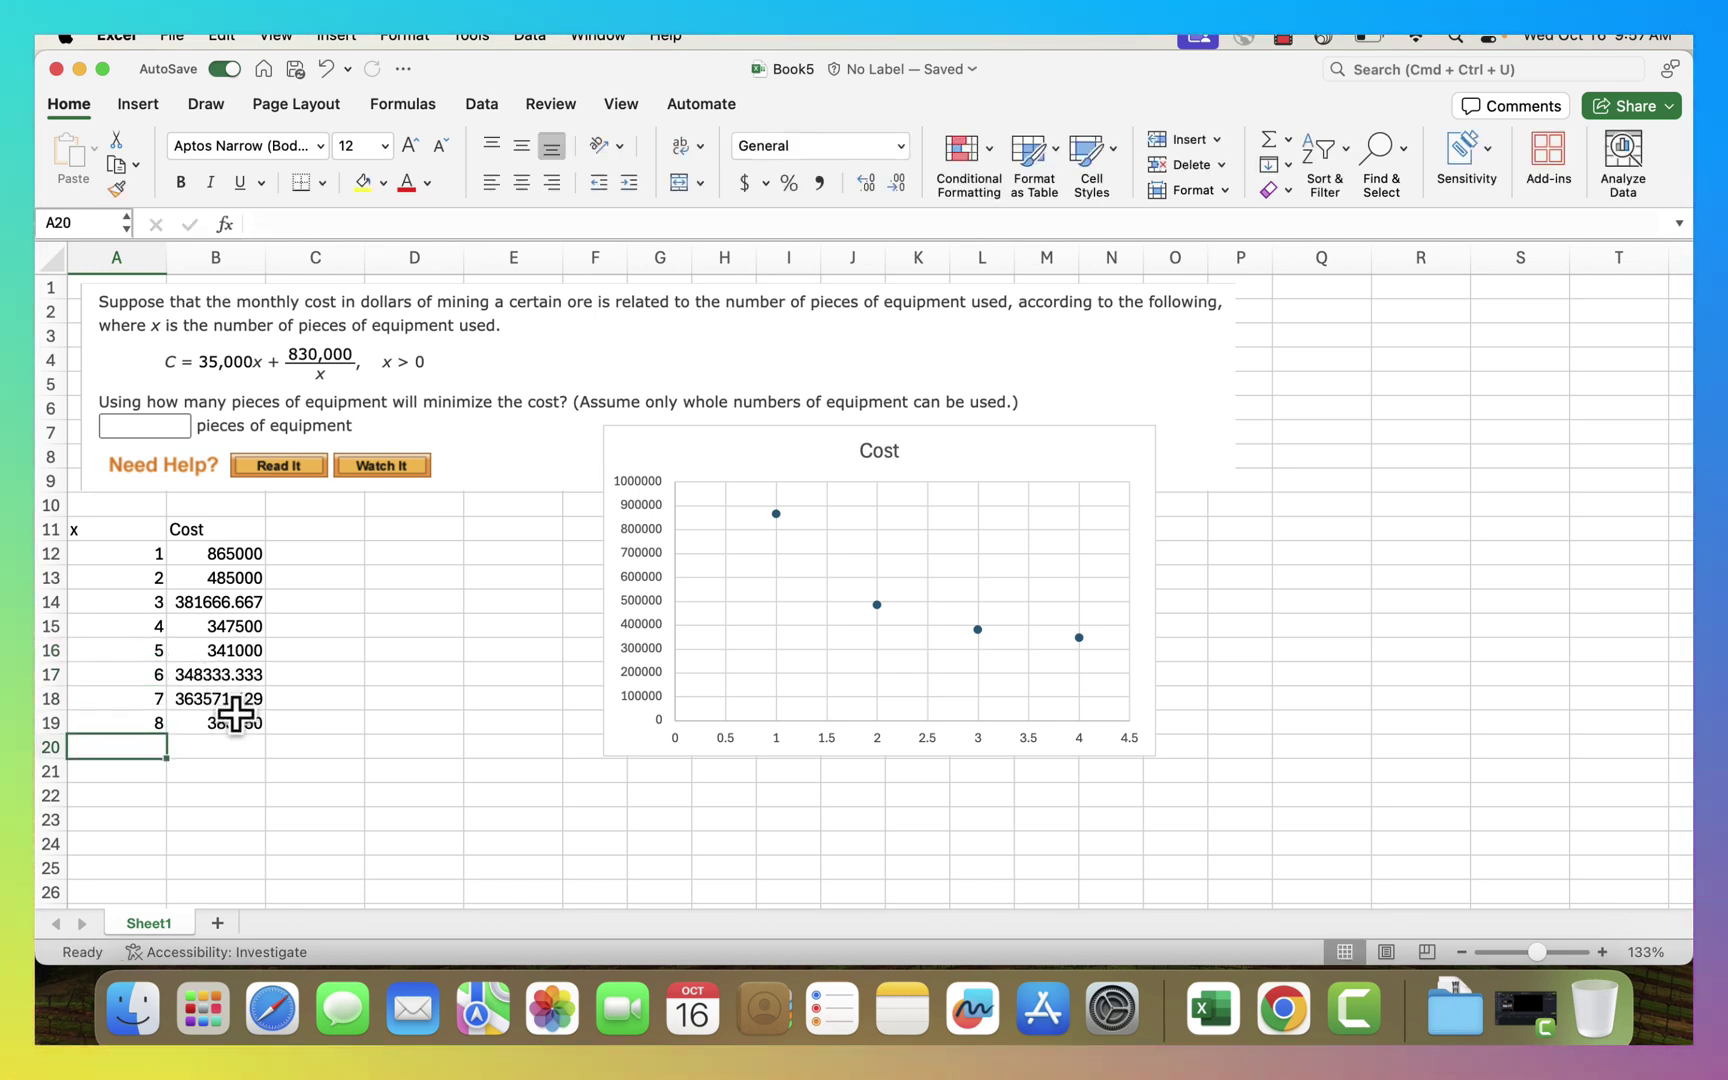
# - Extend the Cost chart's source data down to row 19 and select cell B19
pyautogui.click(690, 462)
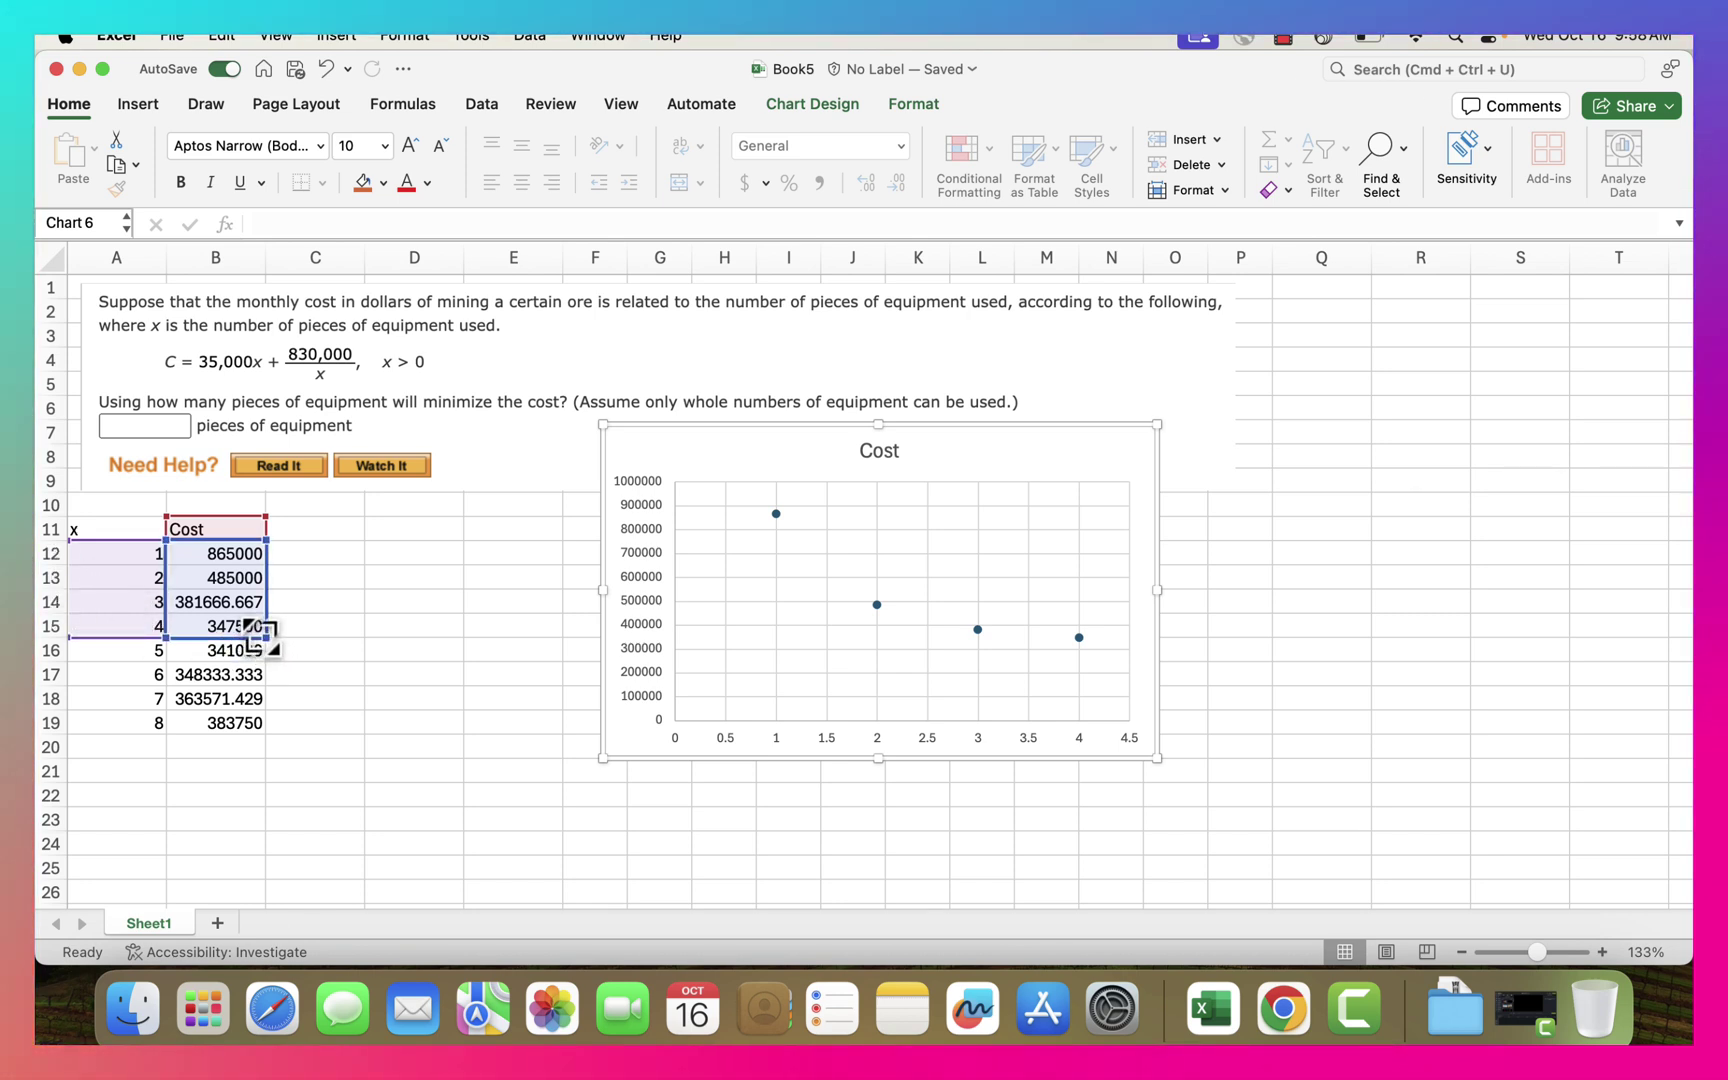
pyautogui.moveTo(262, 632); pyautogui.dragTo(263, 735)
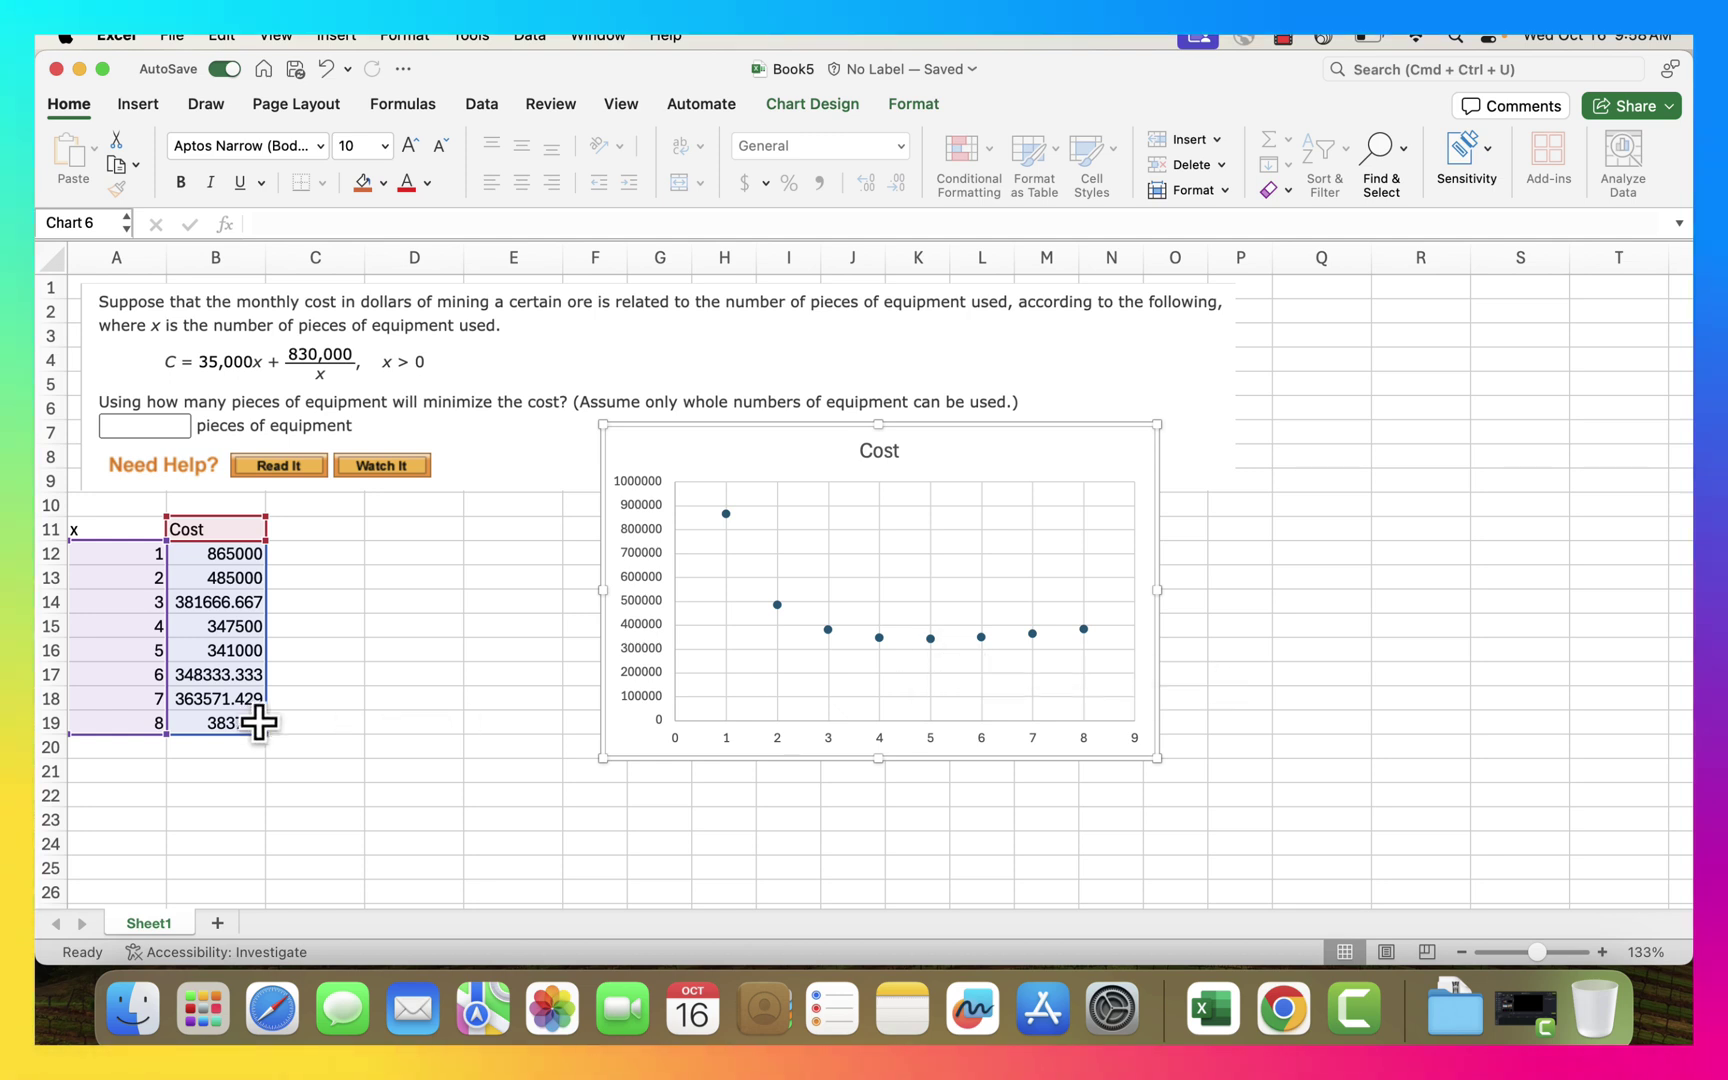
pyautogui.click(195, 728)
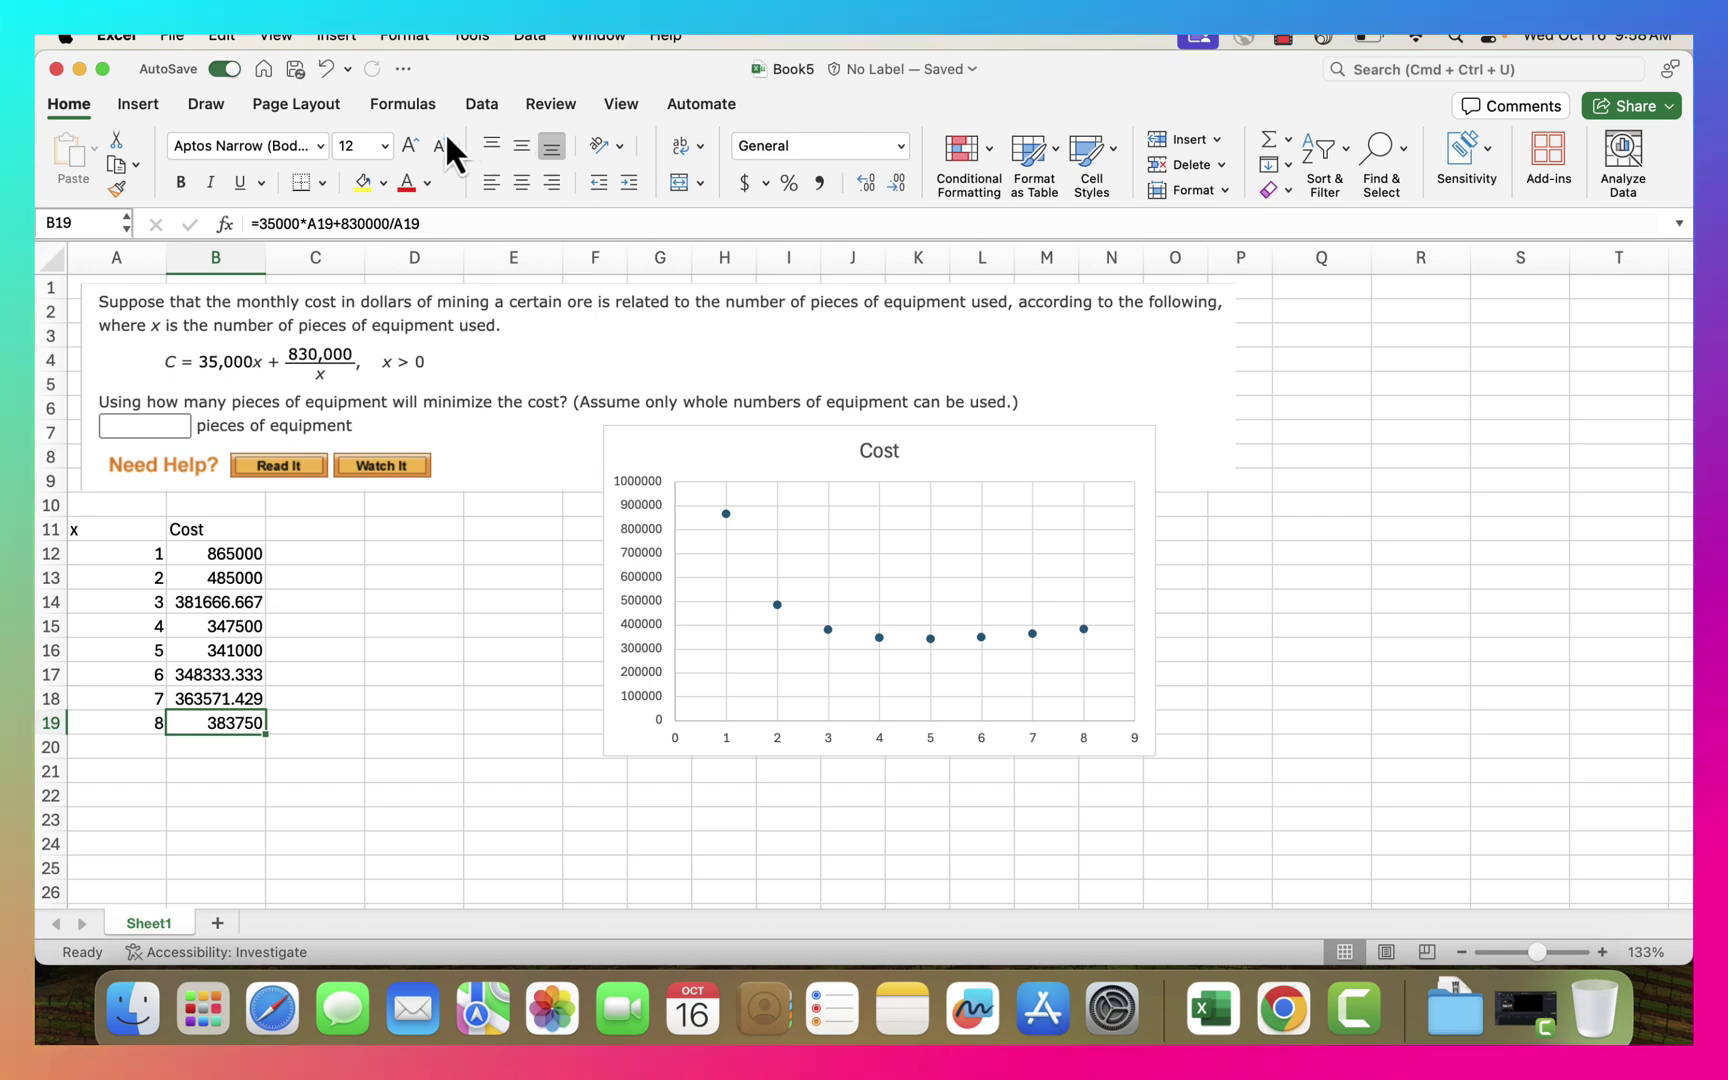
# - Check that the Solver Add-In is enabled in the list of available add-ins
pyautogui.click(483, 104)
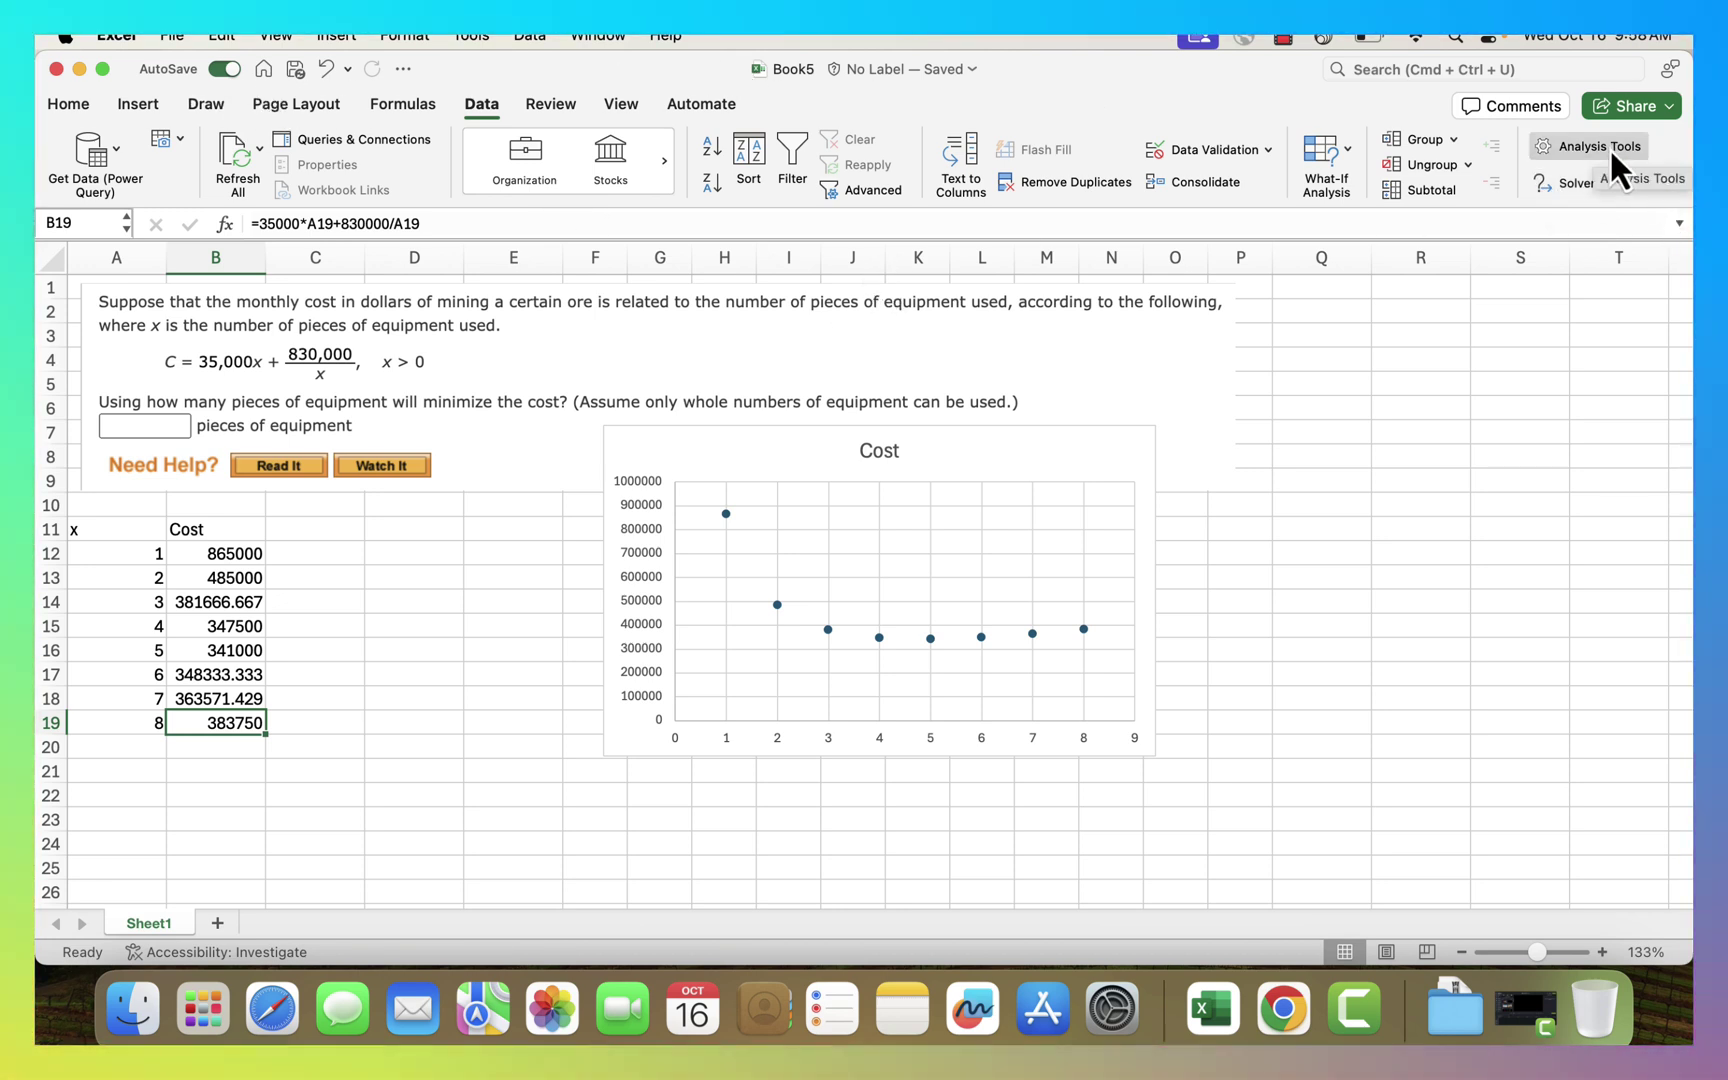
pyautogui.click(1609, 147)
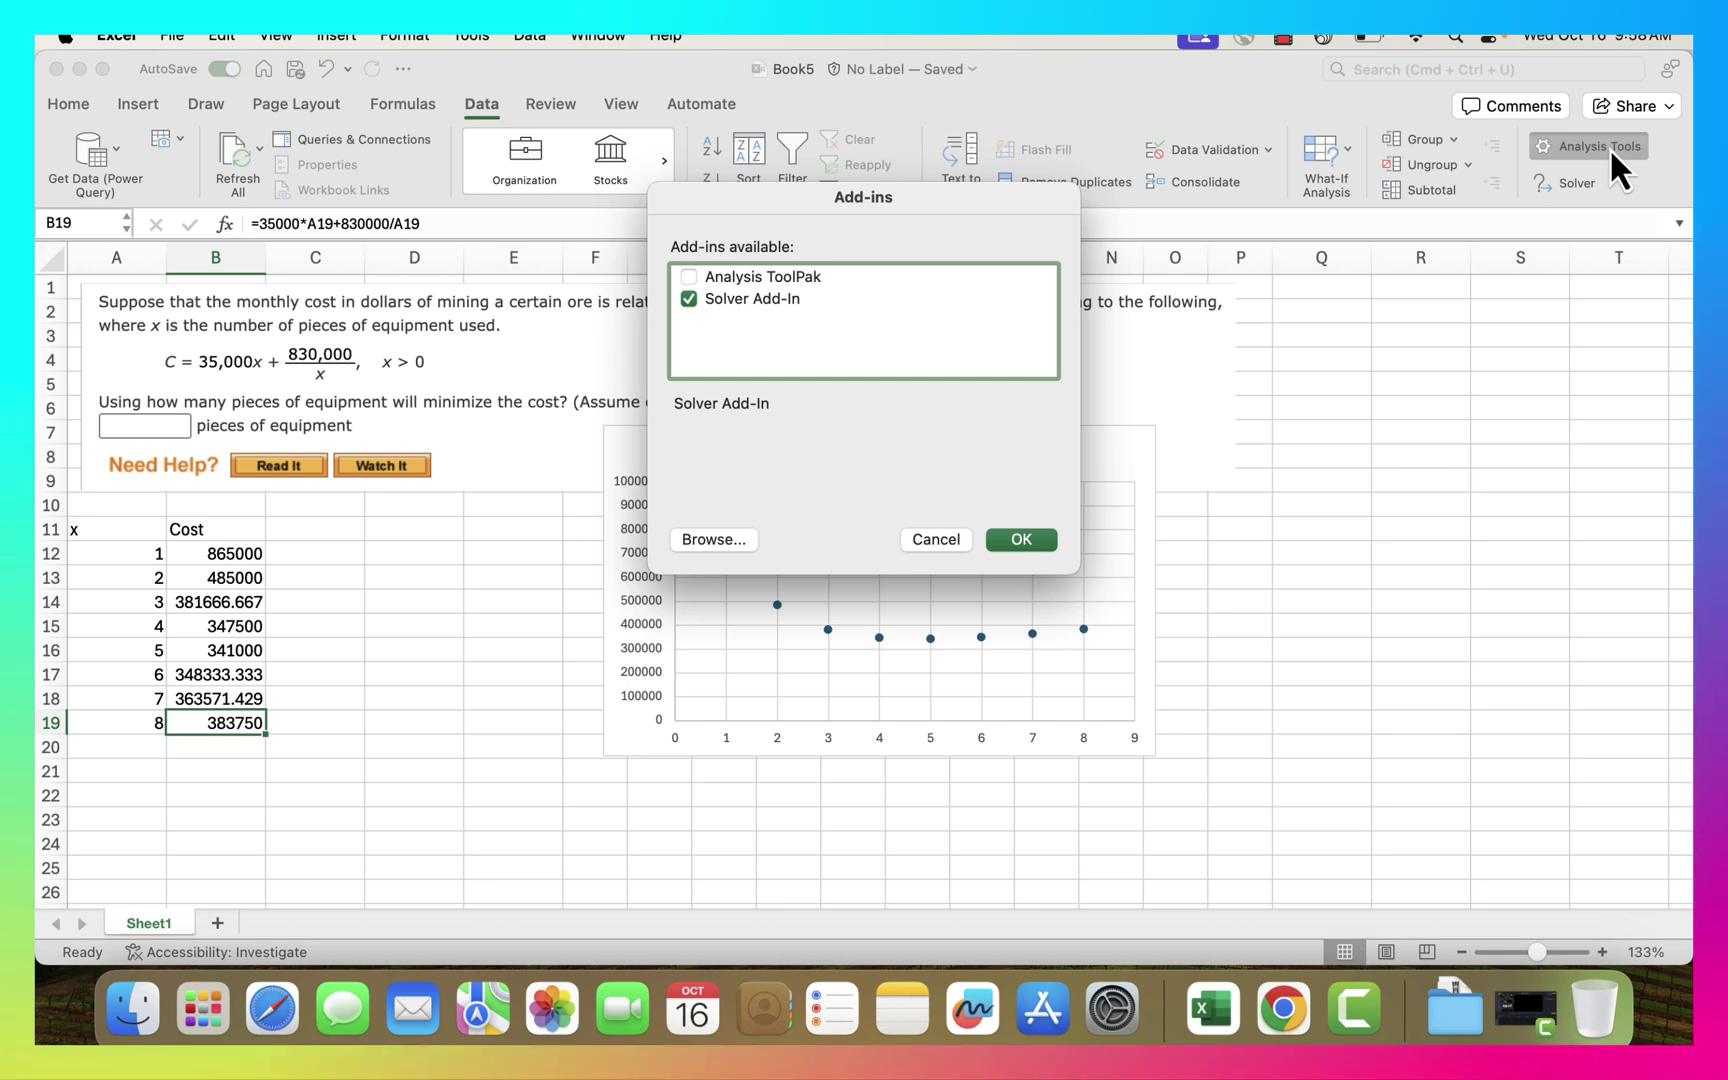
pyautogui.click(690, 300)
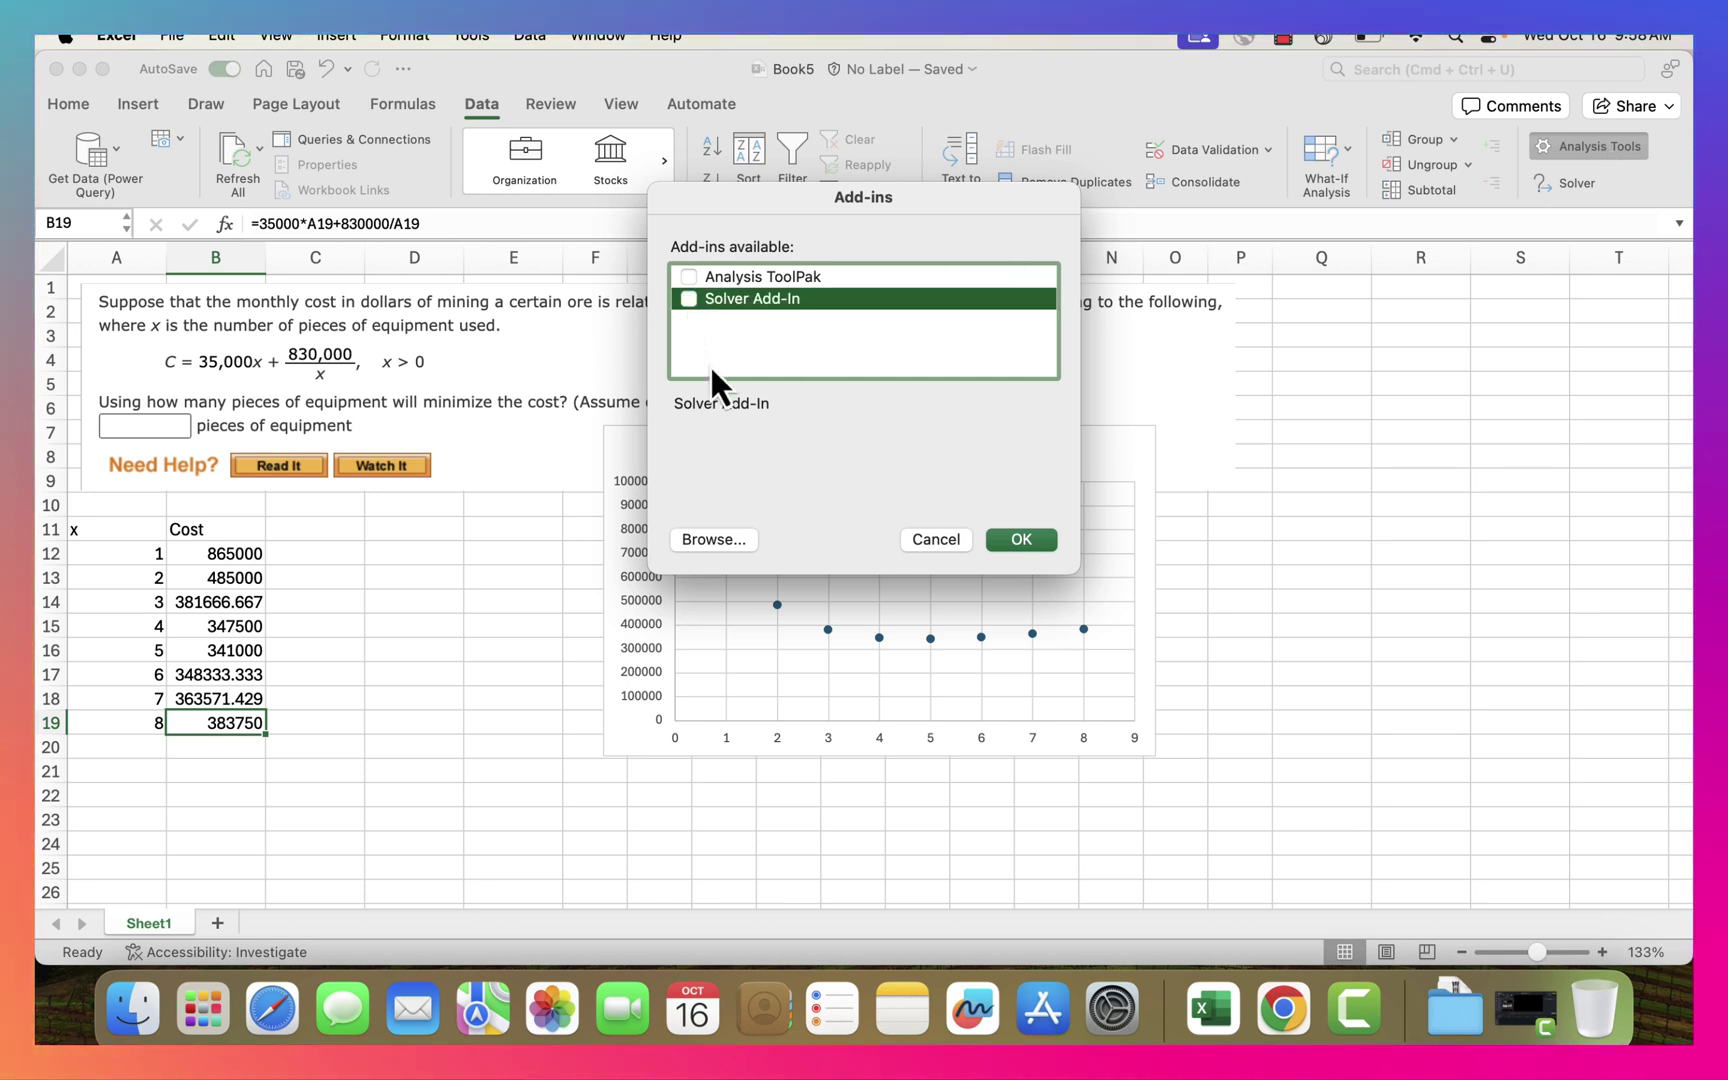
pyautogui.click(689, 299)
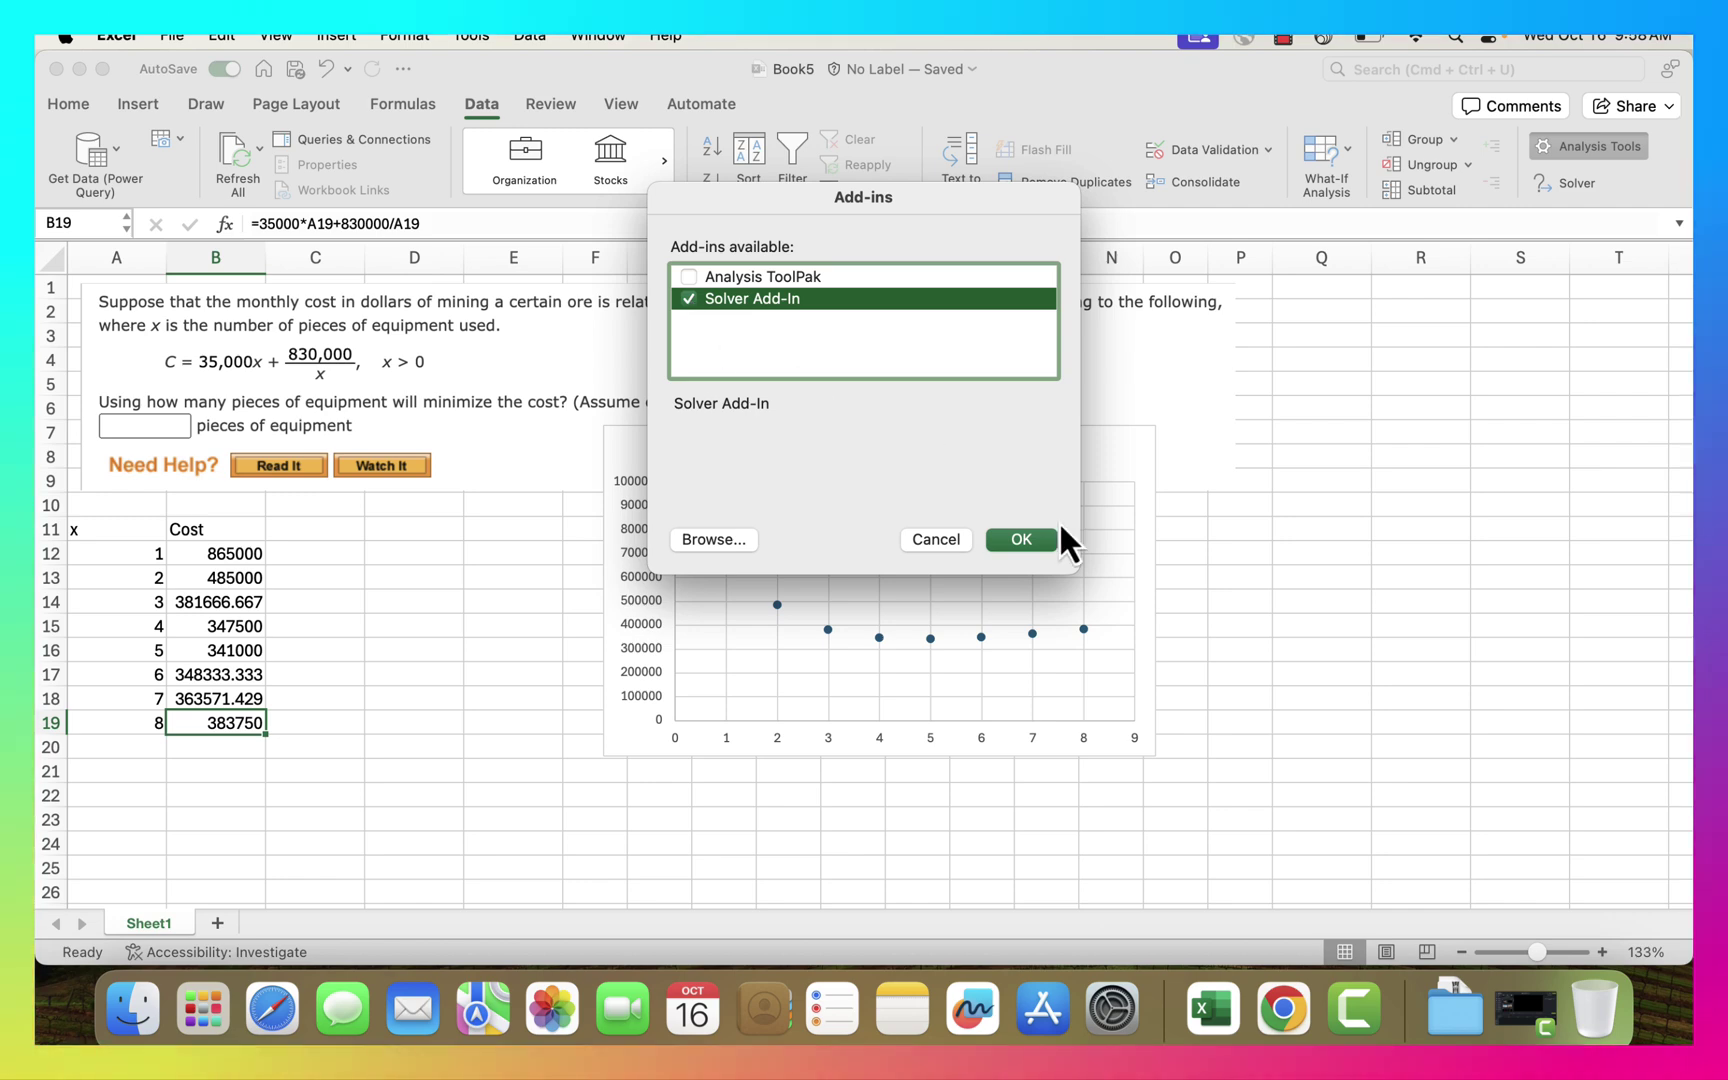
pyautogui.click(1024, 541)
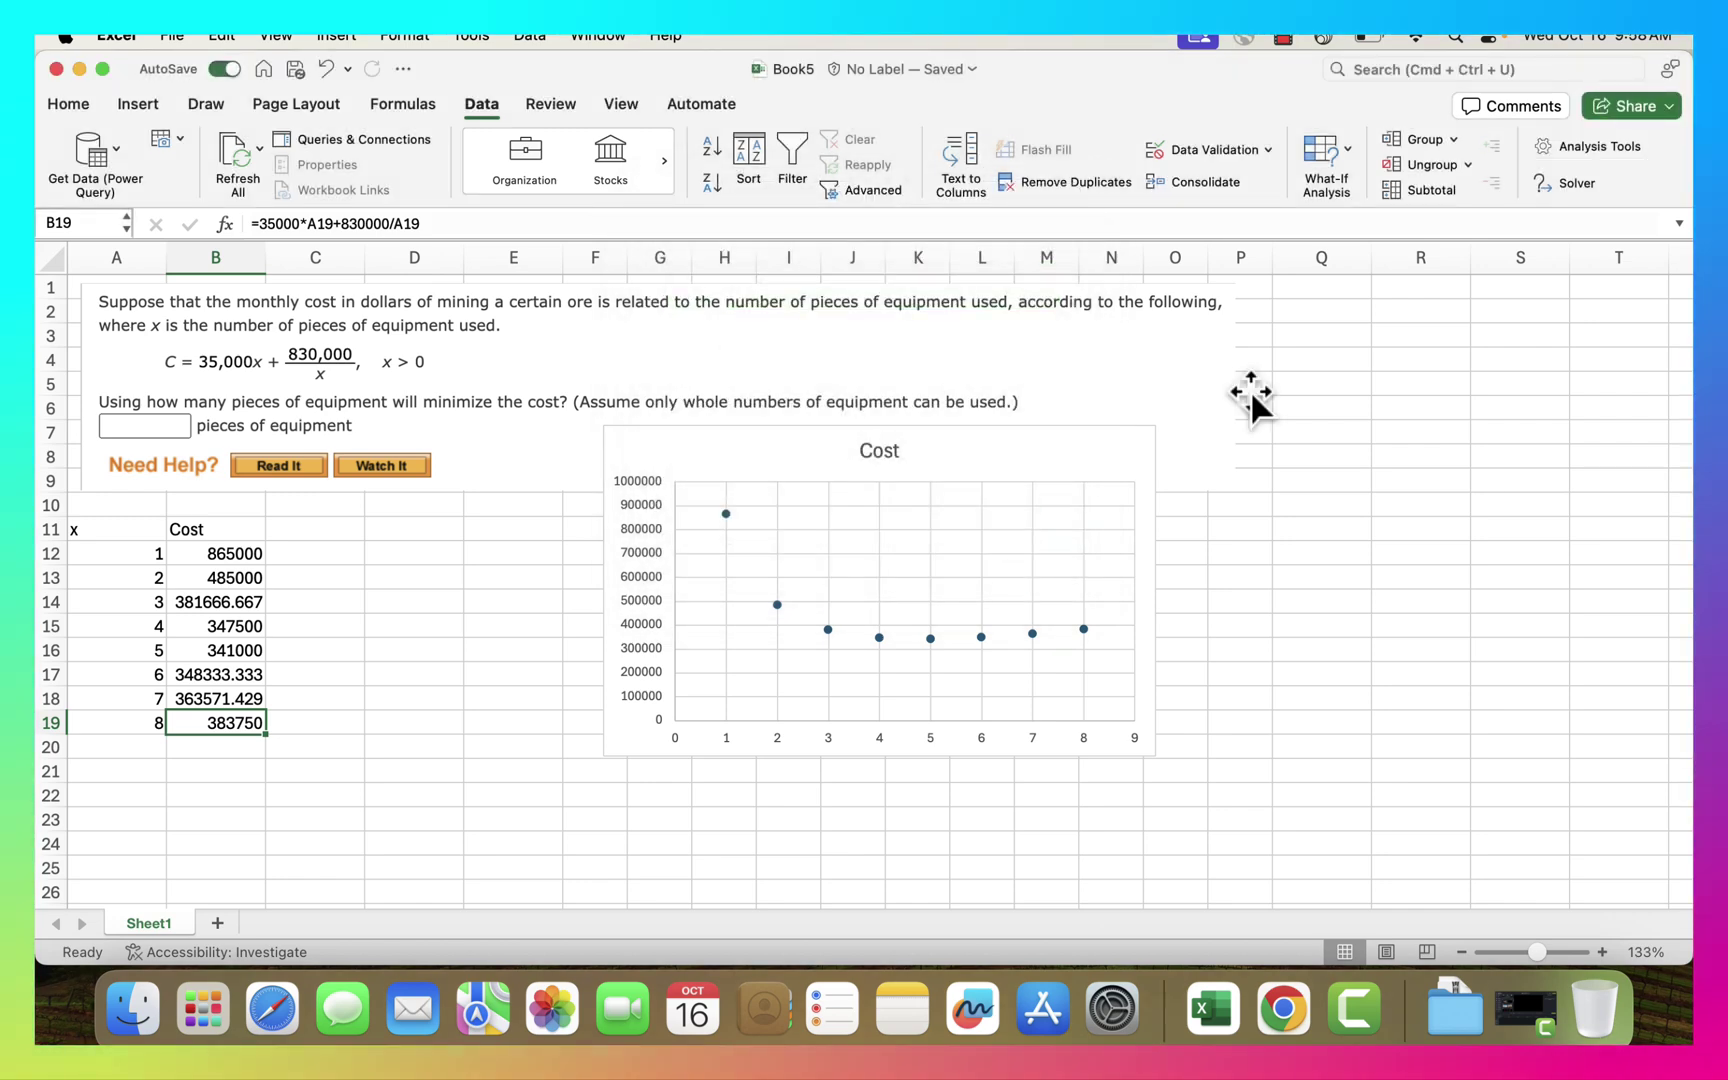
# - Use Solver with GRG Nonlinear to minimize B19 by changing A19, and keep the Solver solution
pyautogui.click(1580, 184)
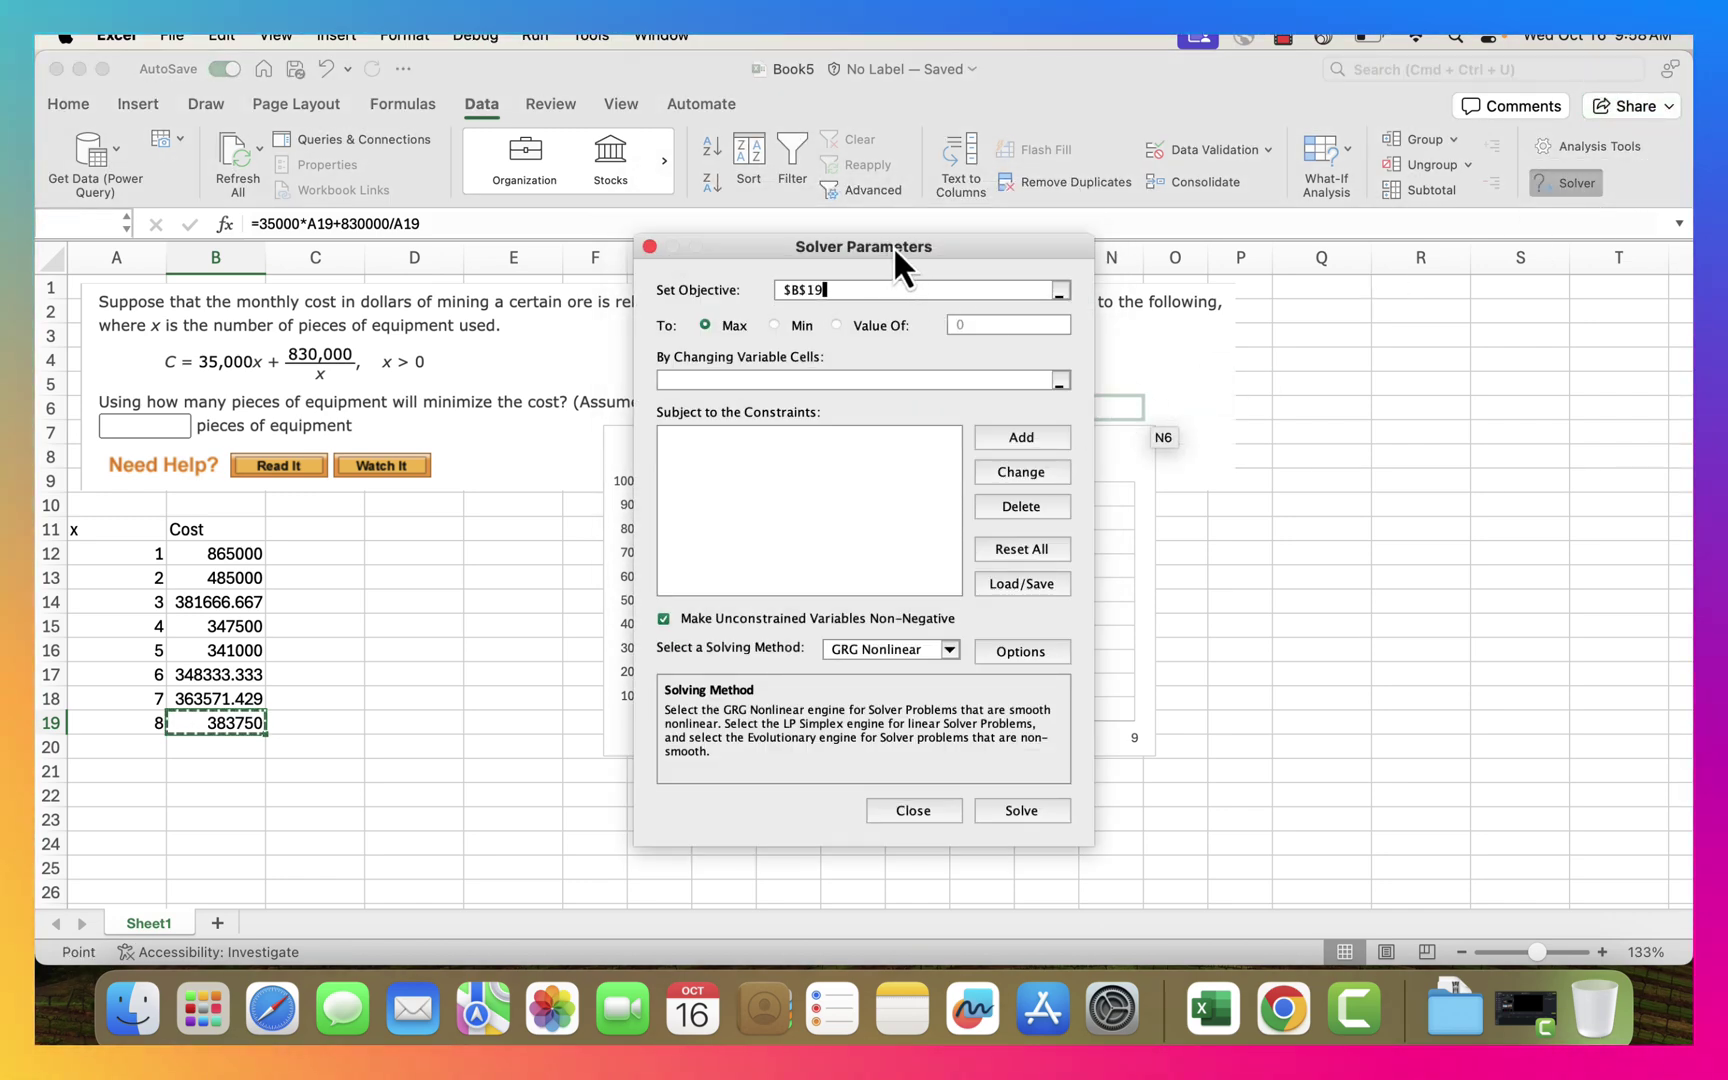
pyautogui.moveTo(890, 248); pyautogui.dragTo(1377, 131)
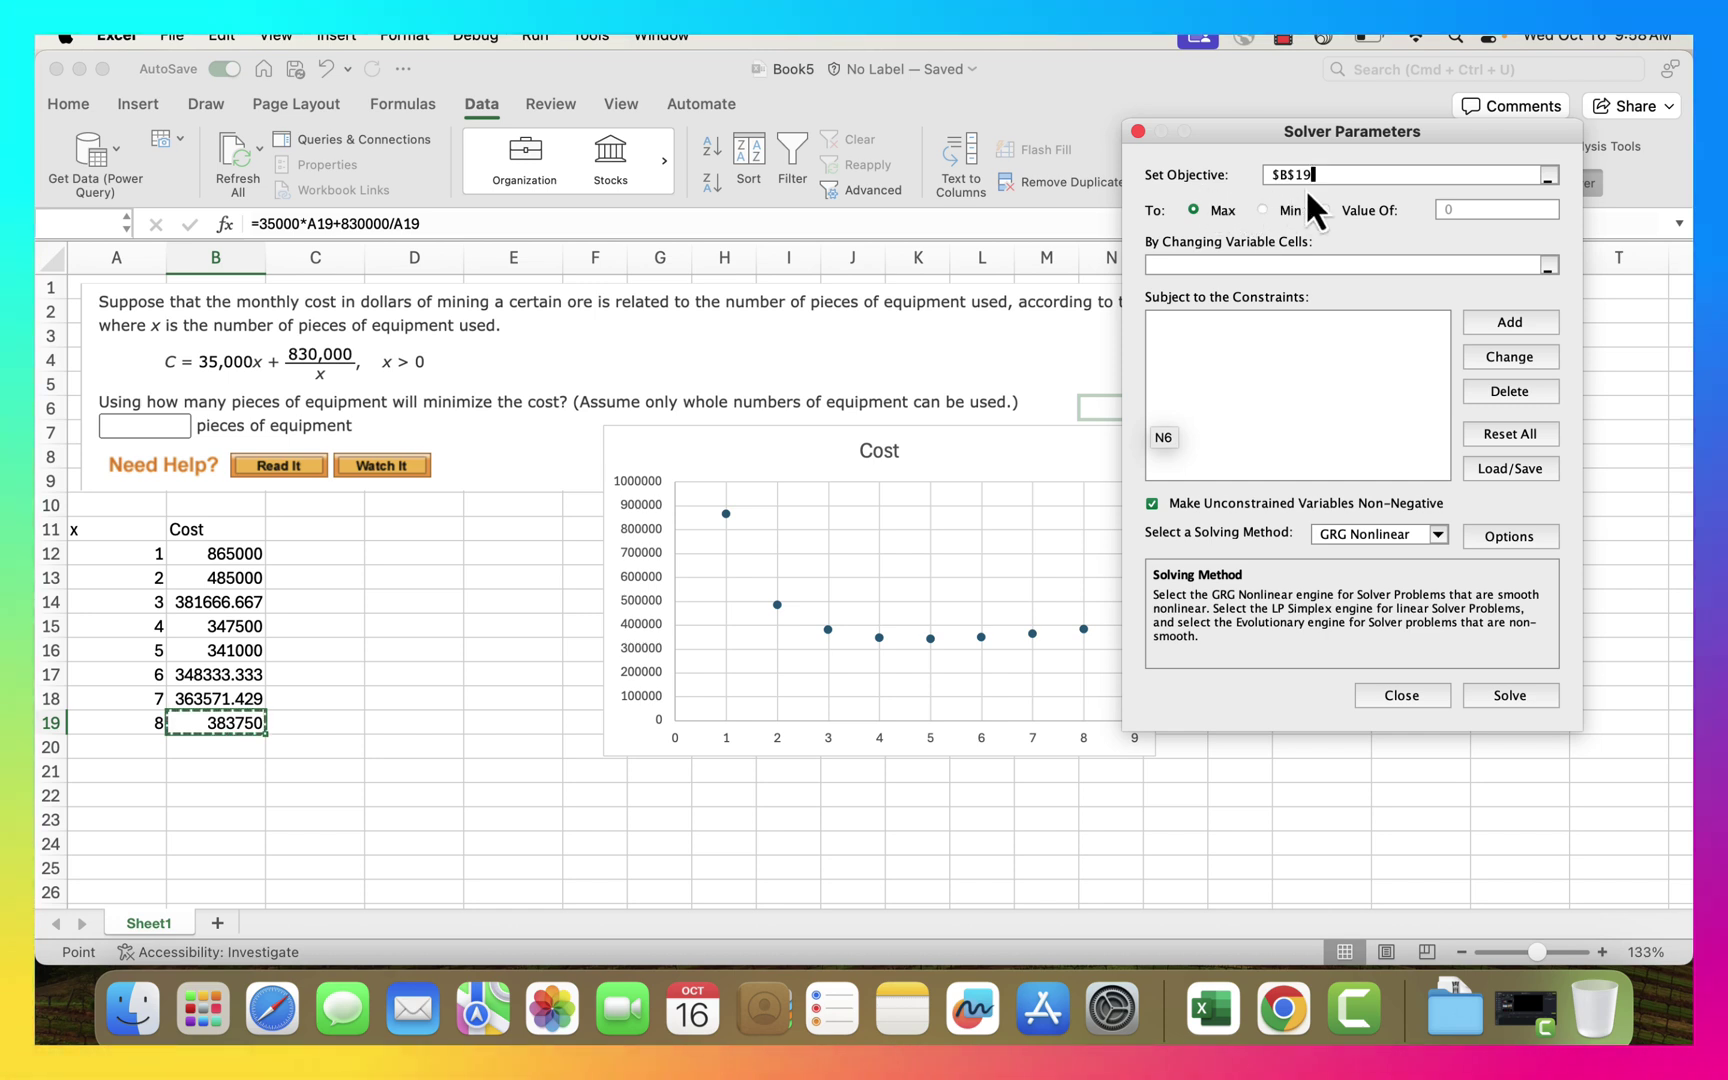
pyautogui.click(224, 724)
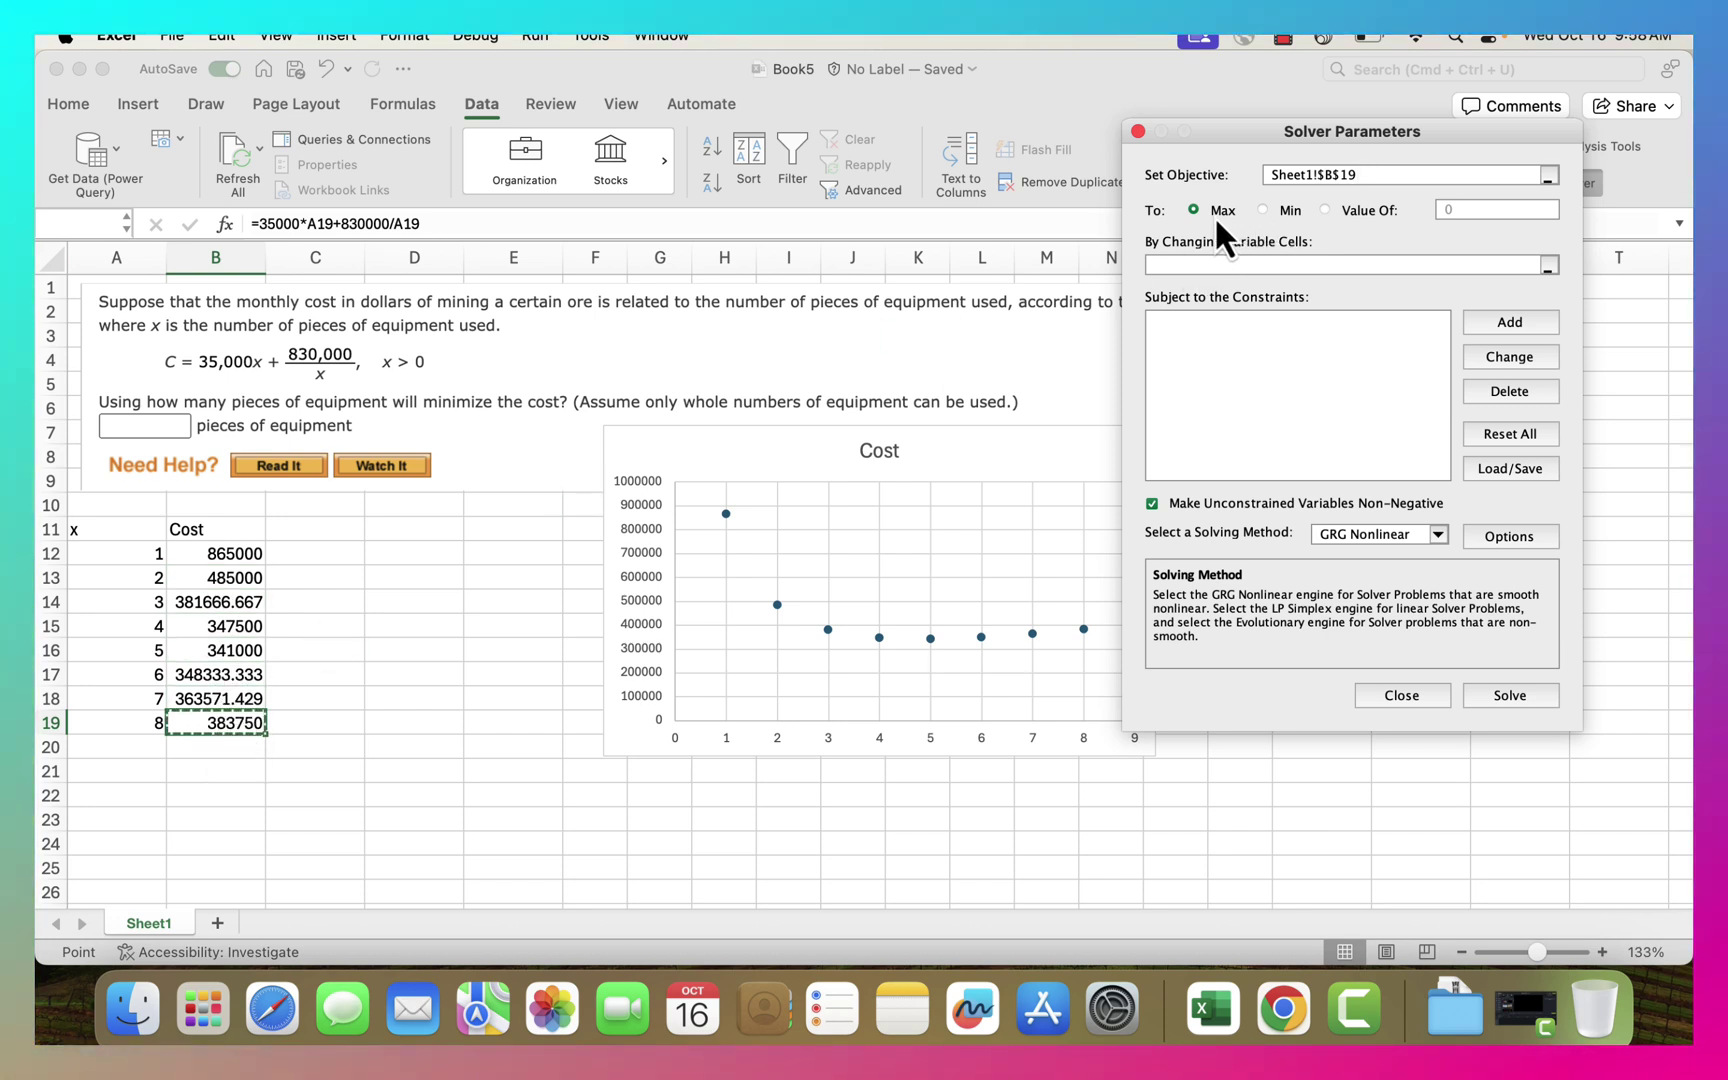
pyautogui.click(1264, 212)
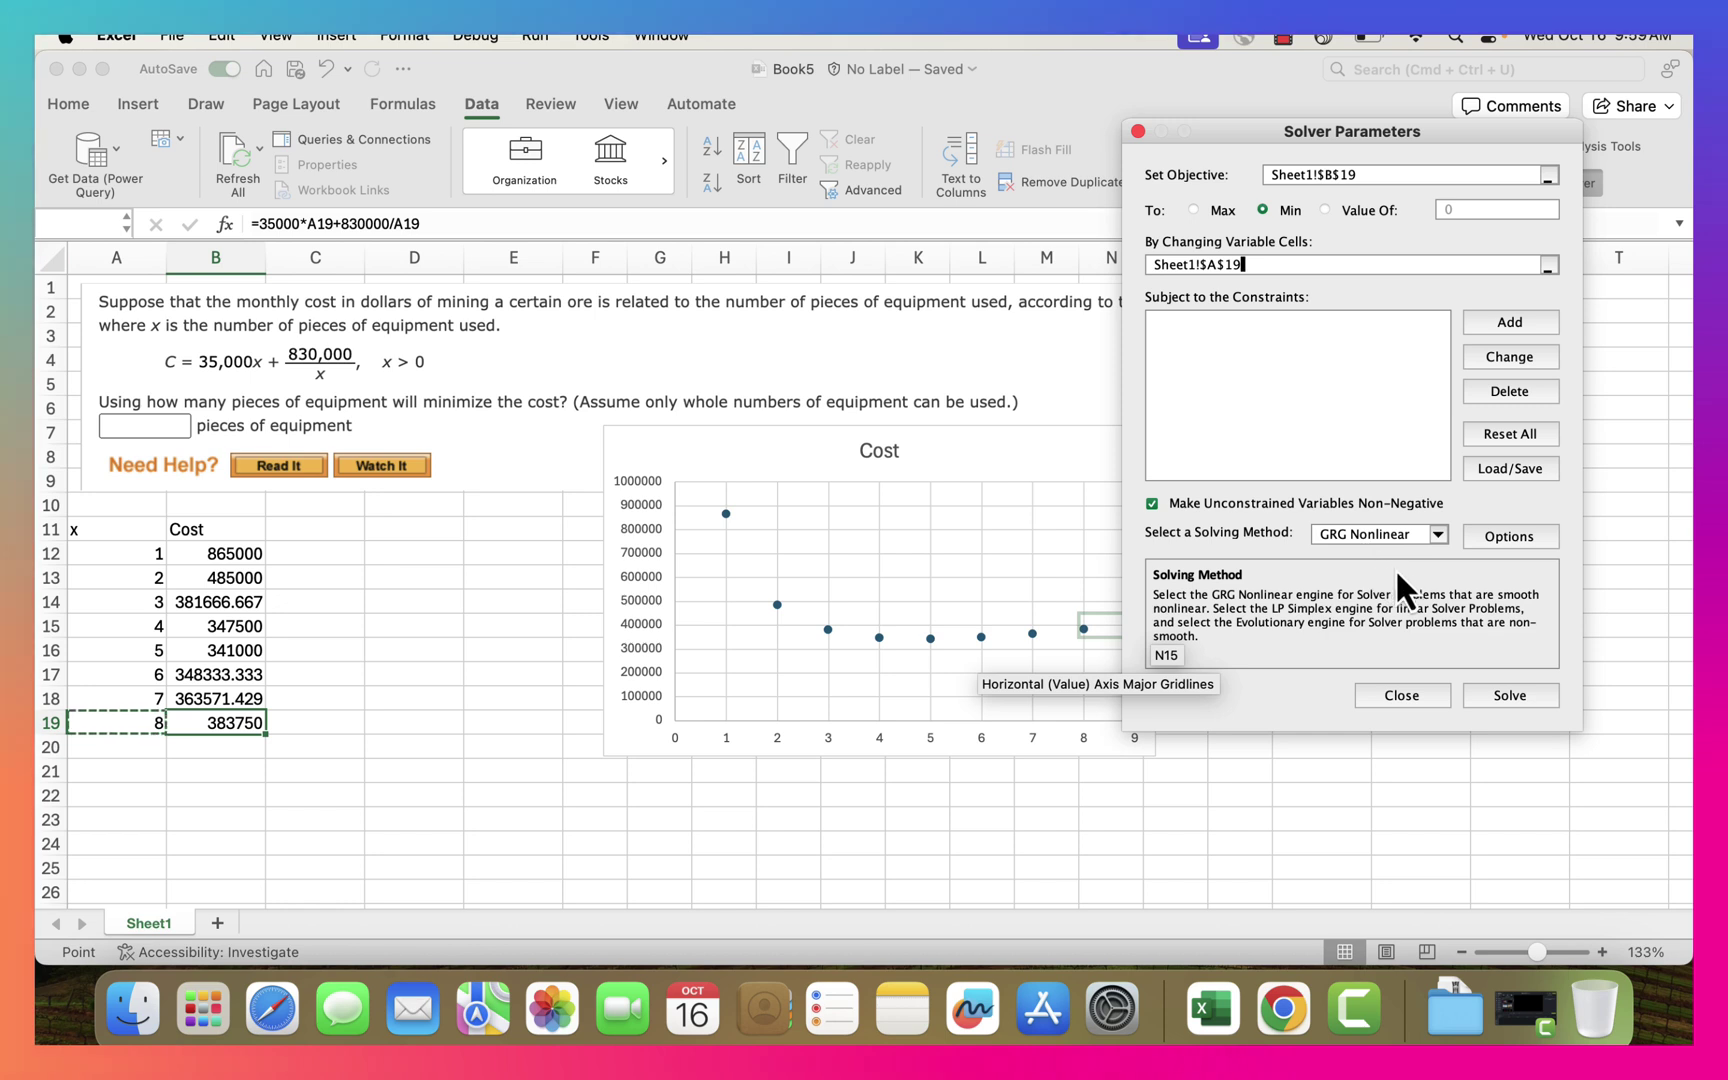
pyautogui.click(1498, 698)
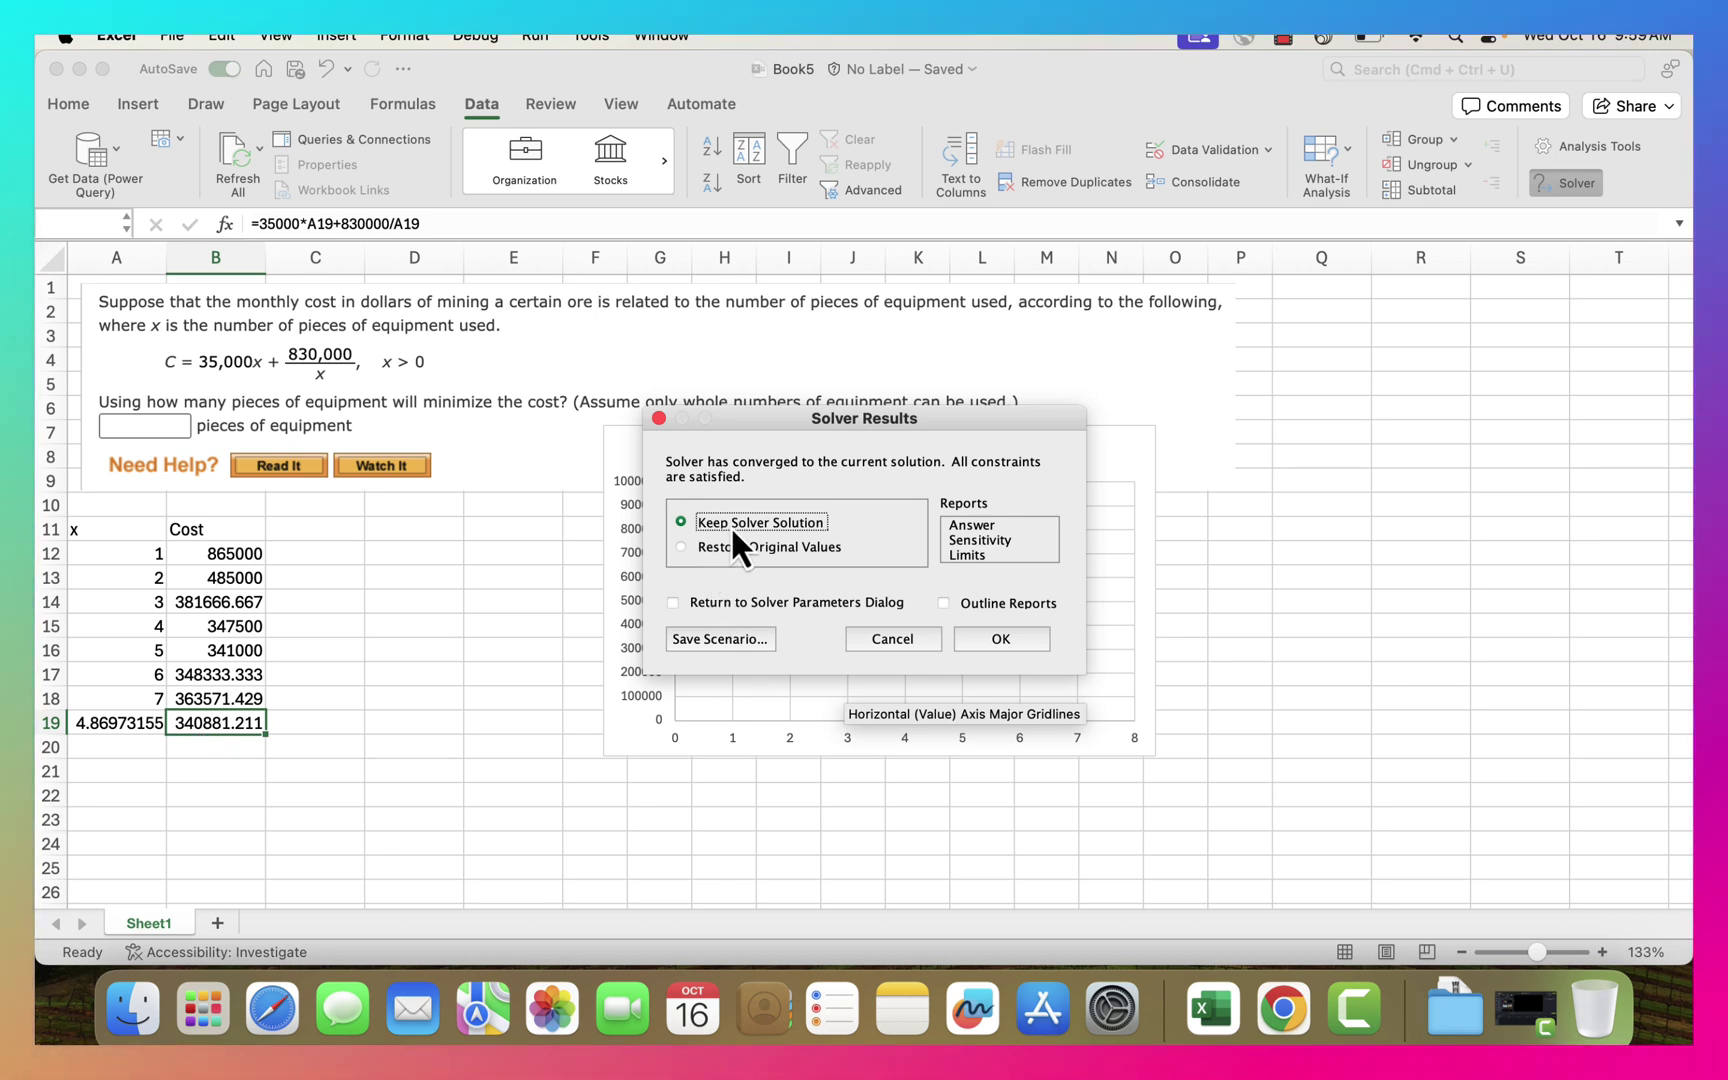
pyautogui.click(986, 646)
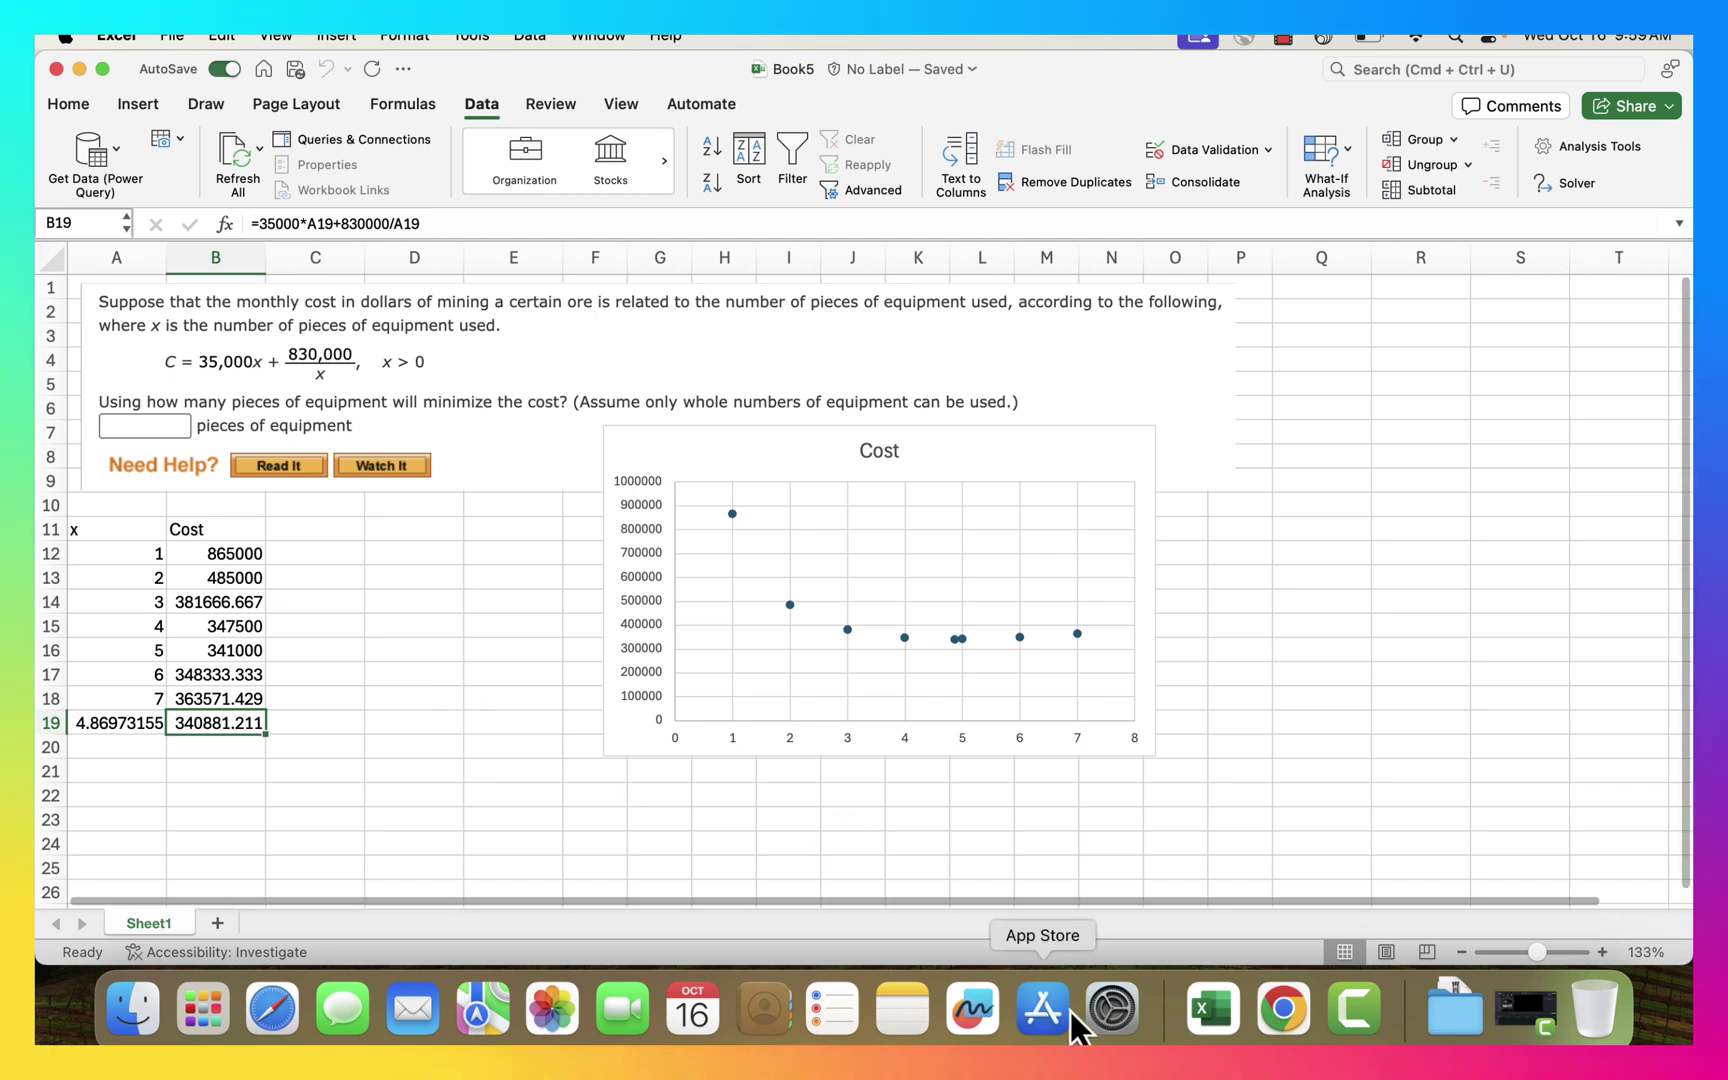
# - Switch to the WebAssign question in Chrome, enter 5 as the number of pieces of equipment, and submit the answer
pyautogui.click(1283, 1010)
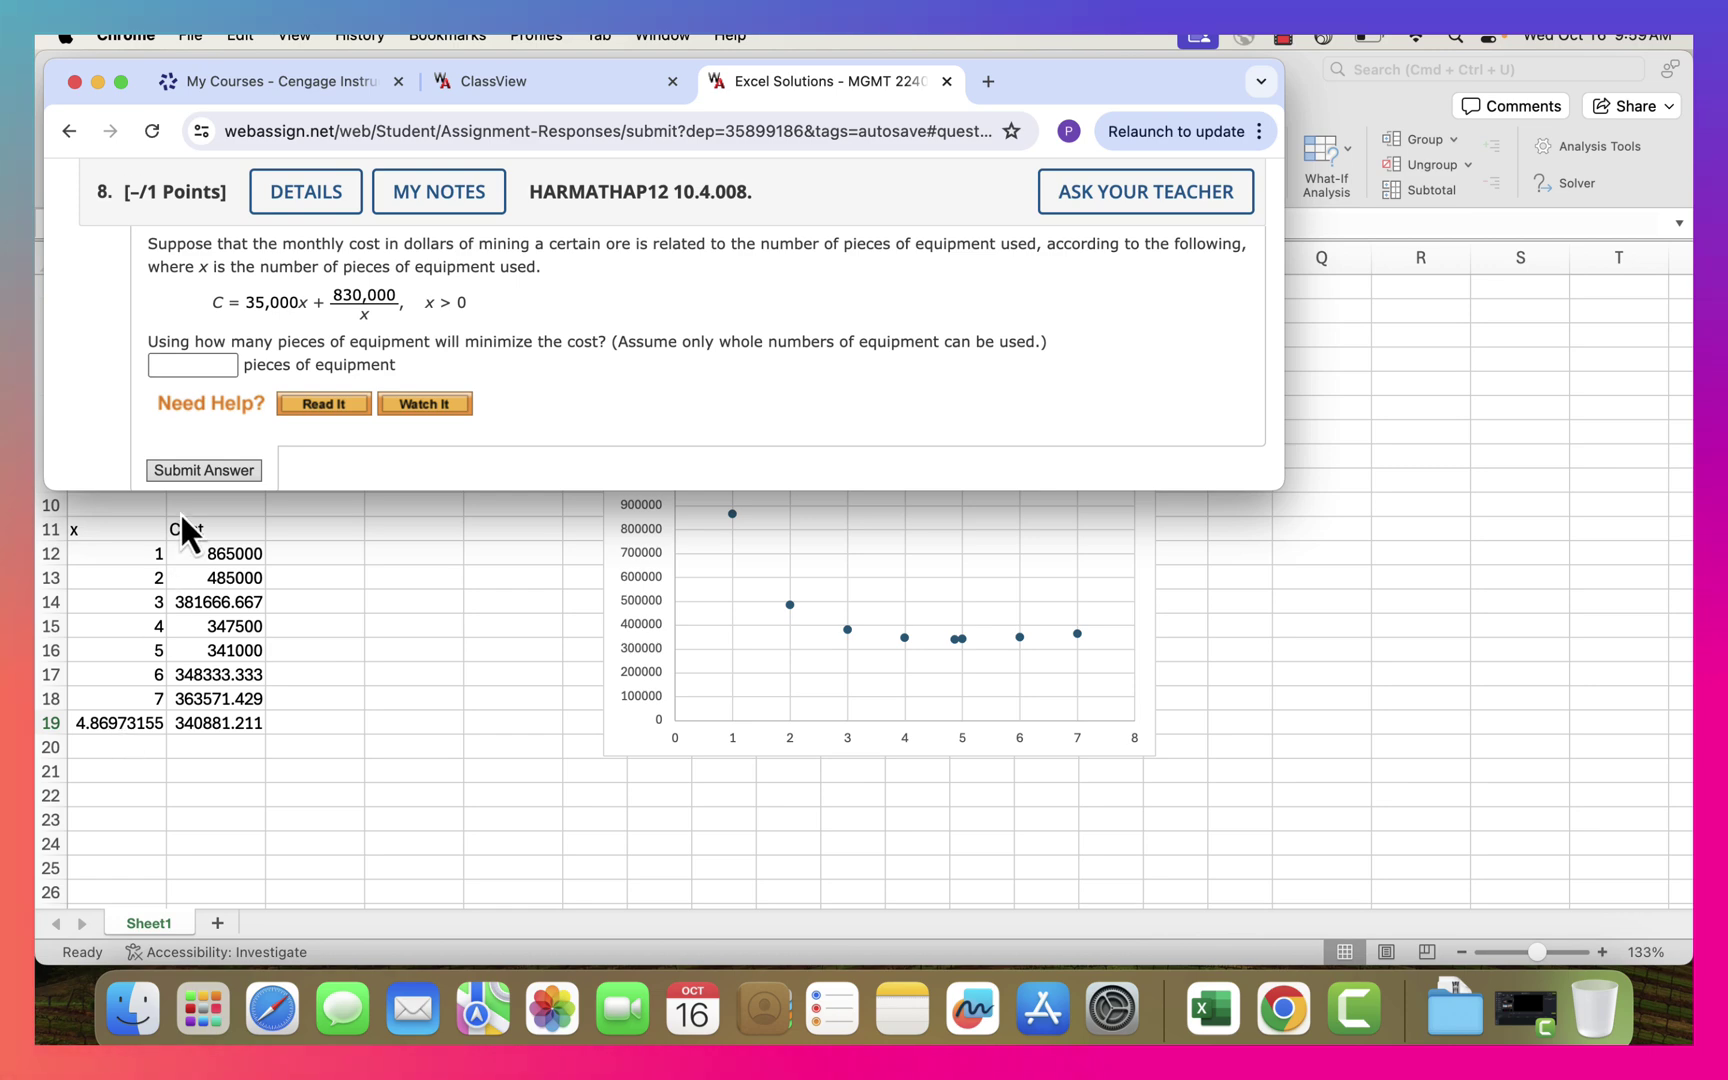
pyautogui.click(188, 362)
pyautogui.write('5')
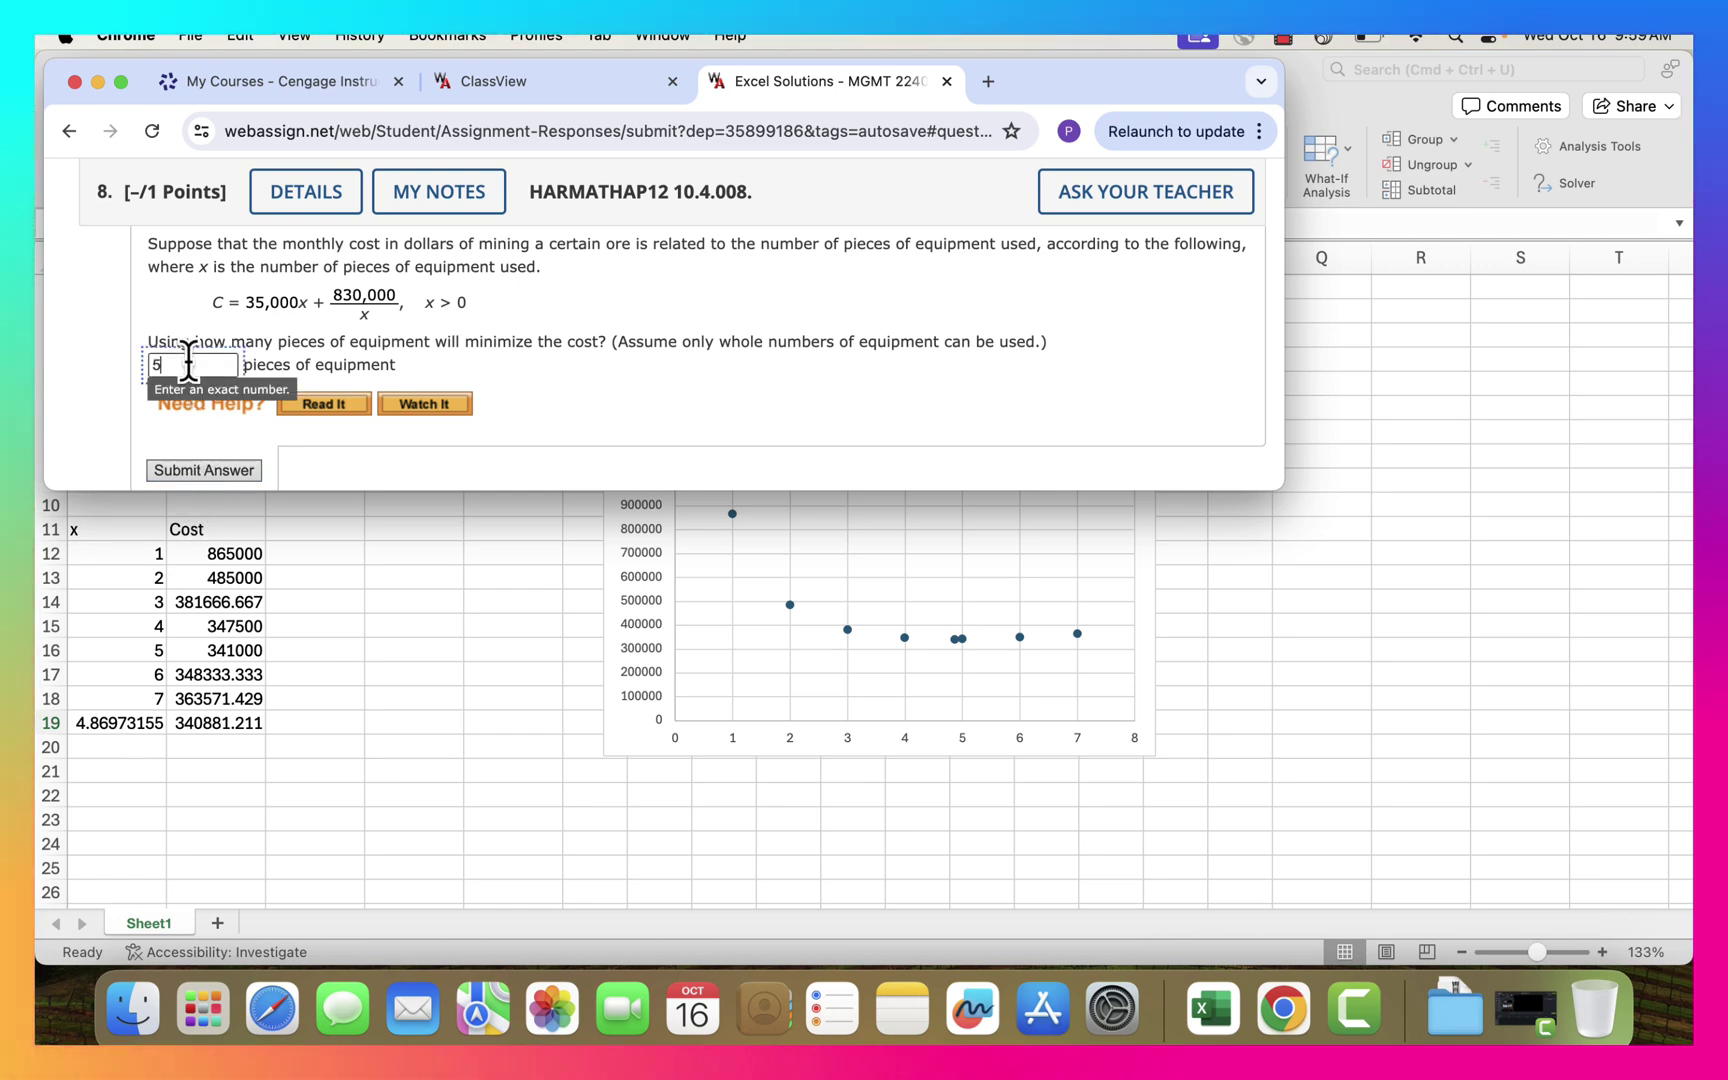
pyautogui.click(230, 477)
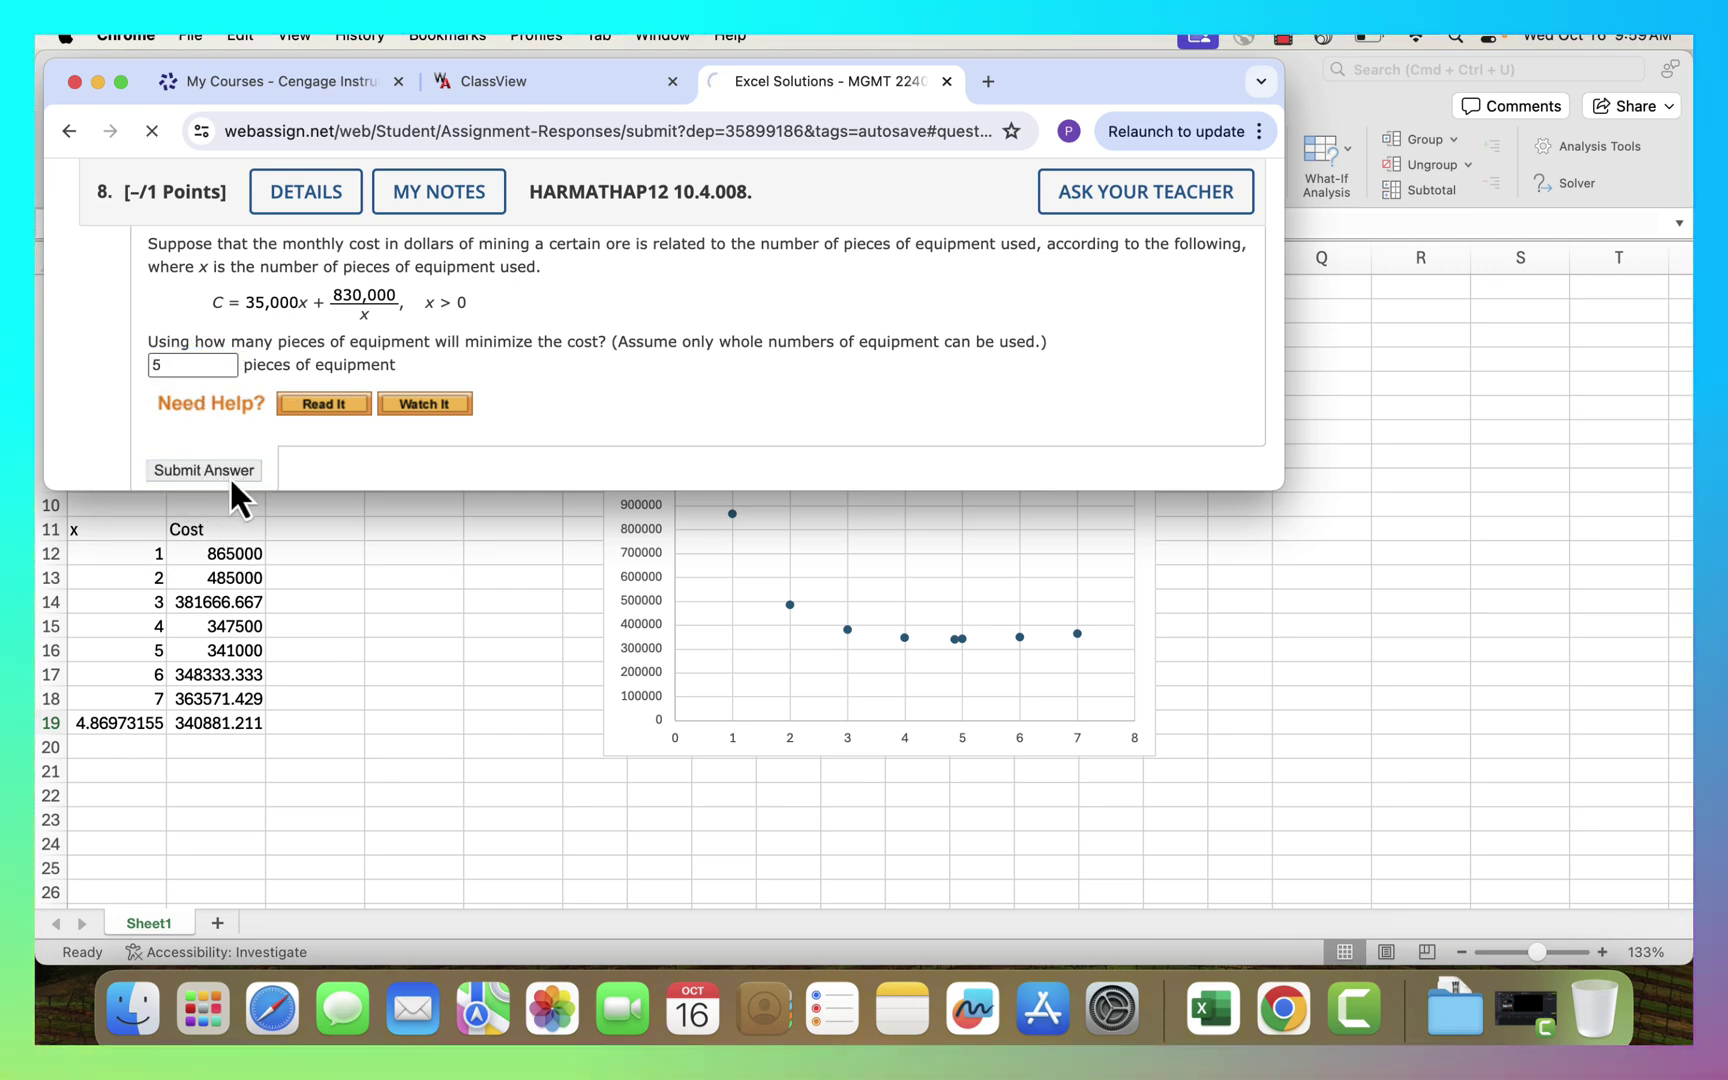